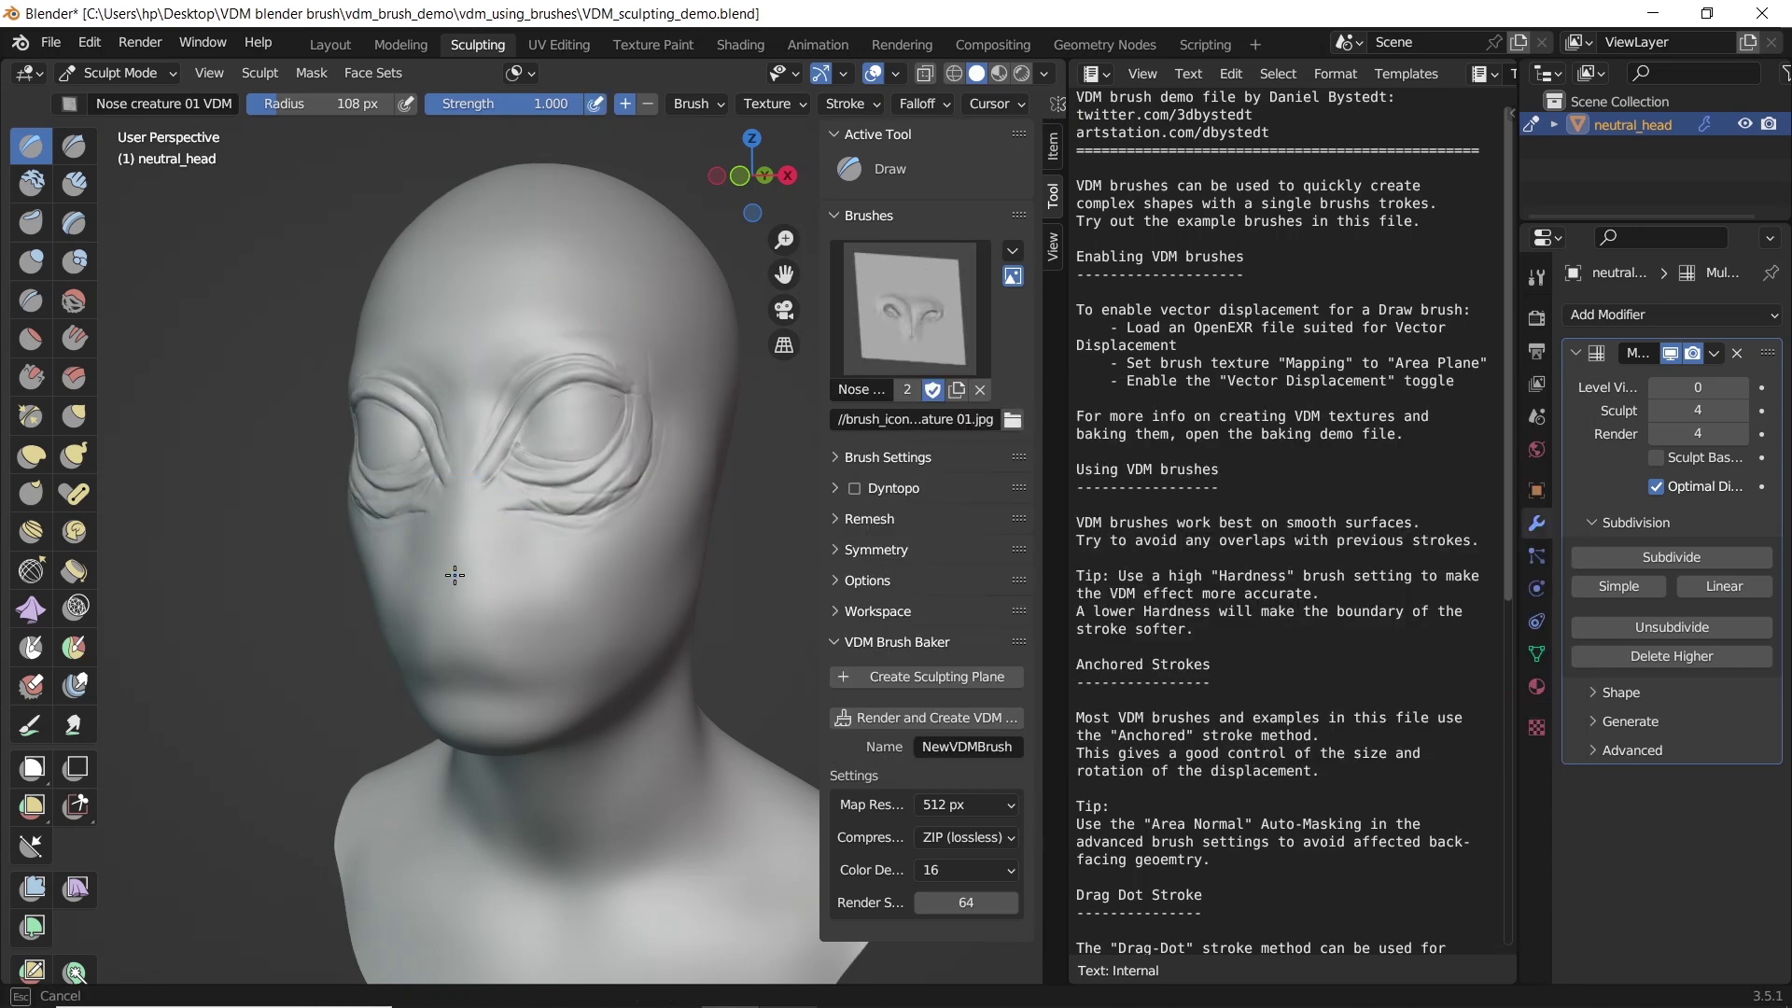
- Stamp creature eyes, two pairs of horns and a mouth onto the head with VDM brushes
left_click(1387, 561)
left_click_drag(616, 280, 673, 169)
left_click_drag(546, 280, 561, 196)
left_click(910, 309)
left_click(1260, 420)
left_click(878, 550)
left_click_drag(448, 658, 504, 679)
- Stamp a human ear onto the side of the head
left_click(887, 351)
left_click(1061, 539)
middle_click_drag(561, 490, 631, 490)
middle_click_drag(462, 645, 533, 649)
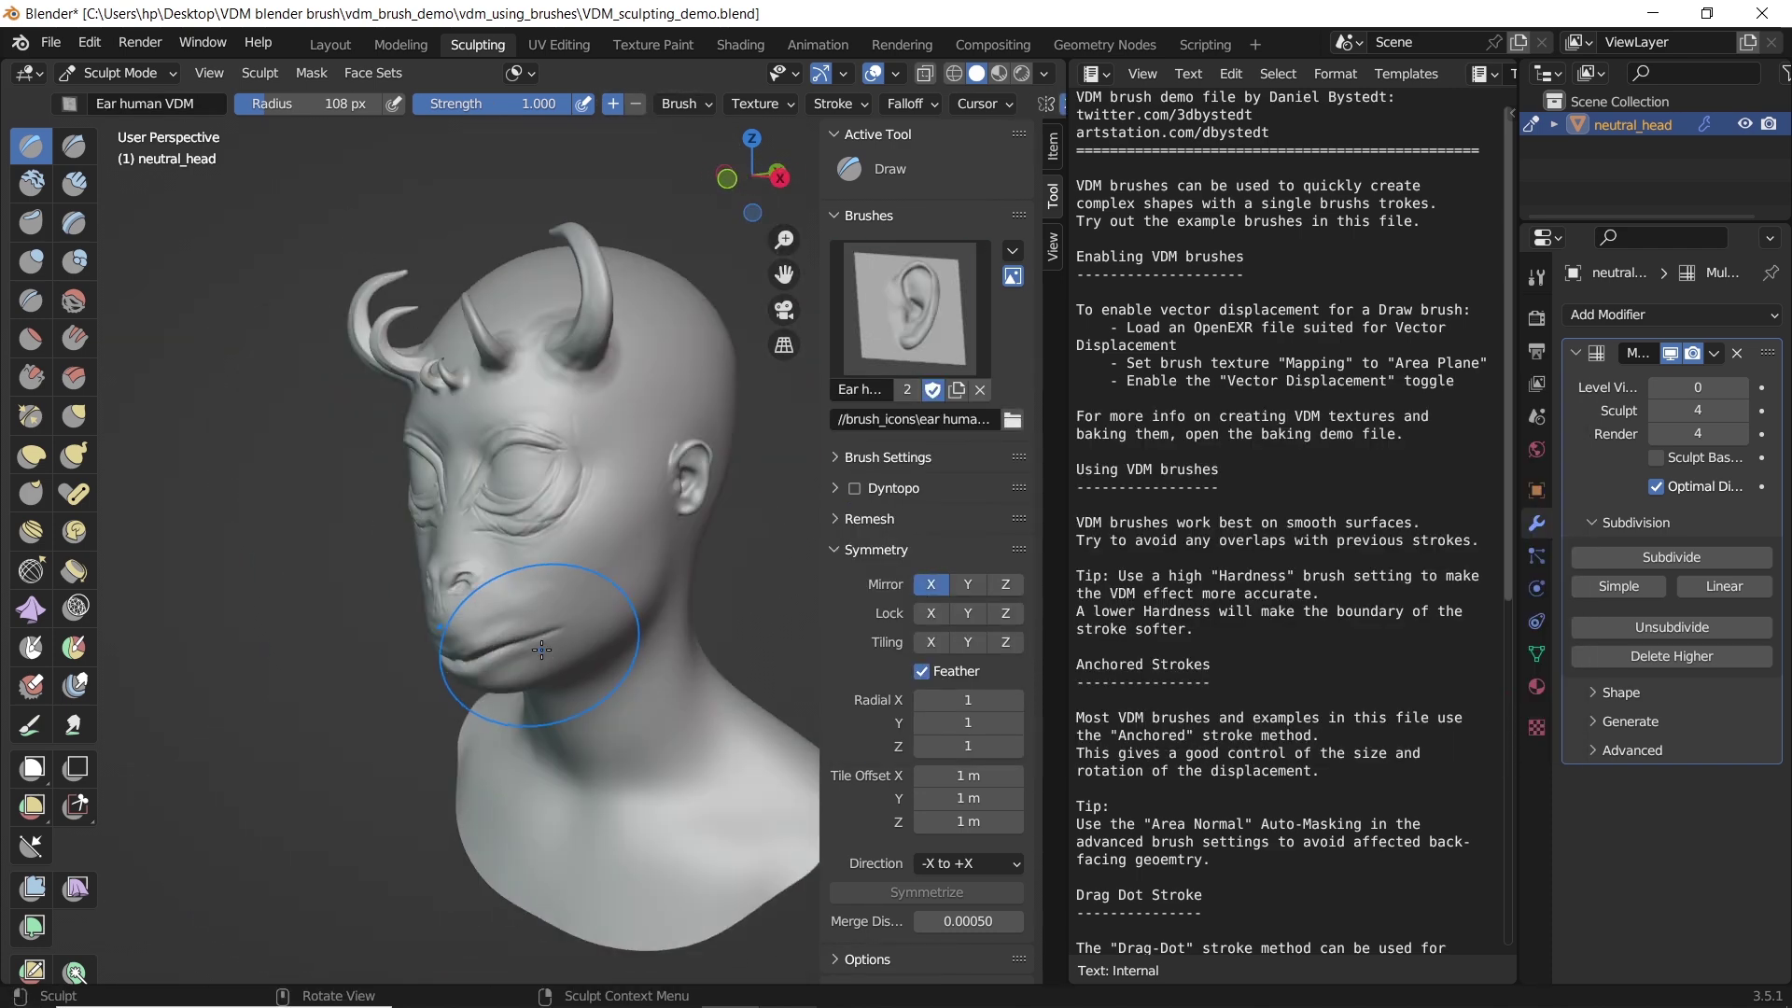
left_click(898, 341)
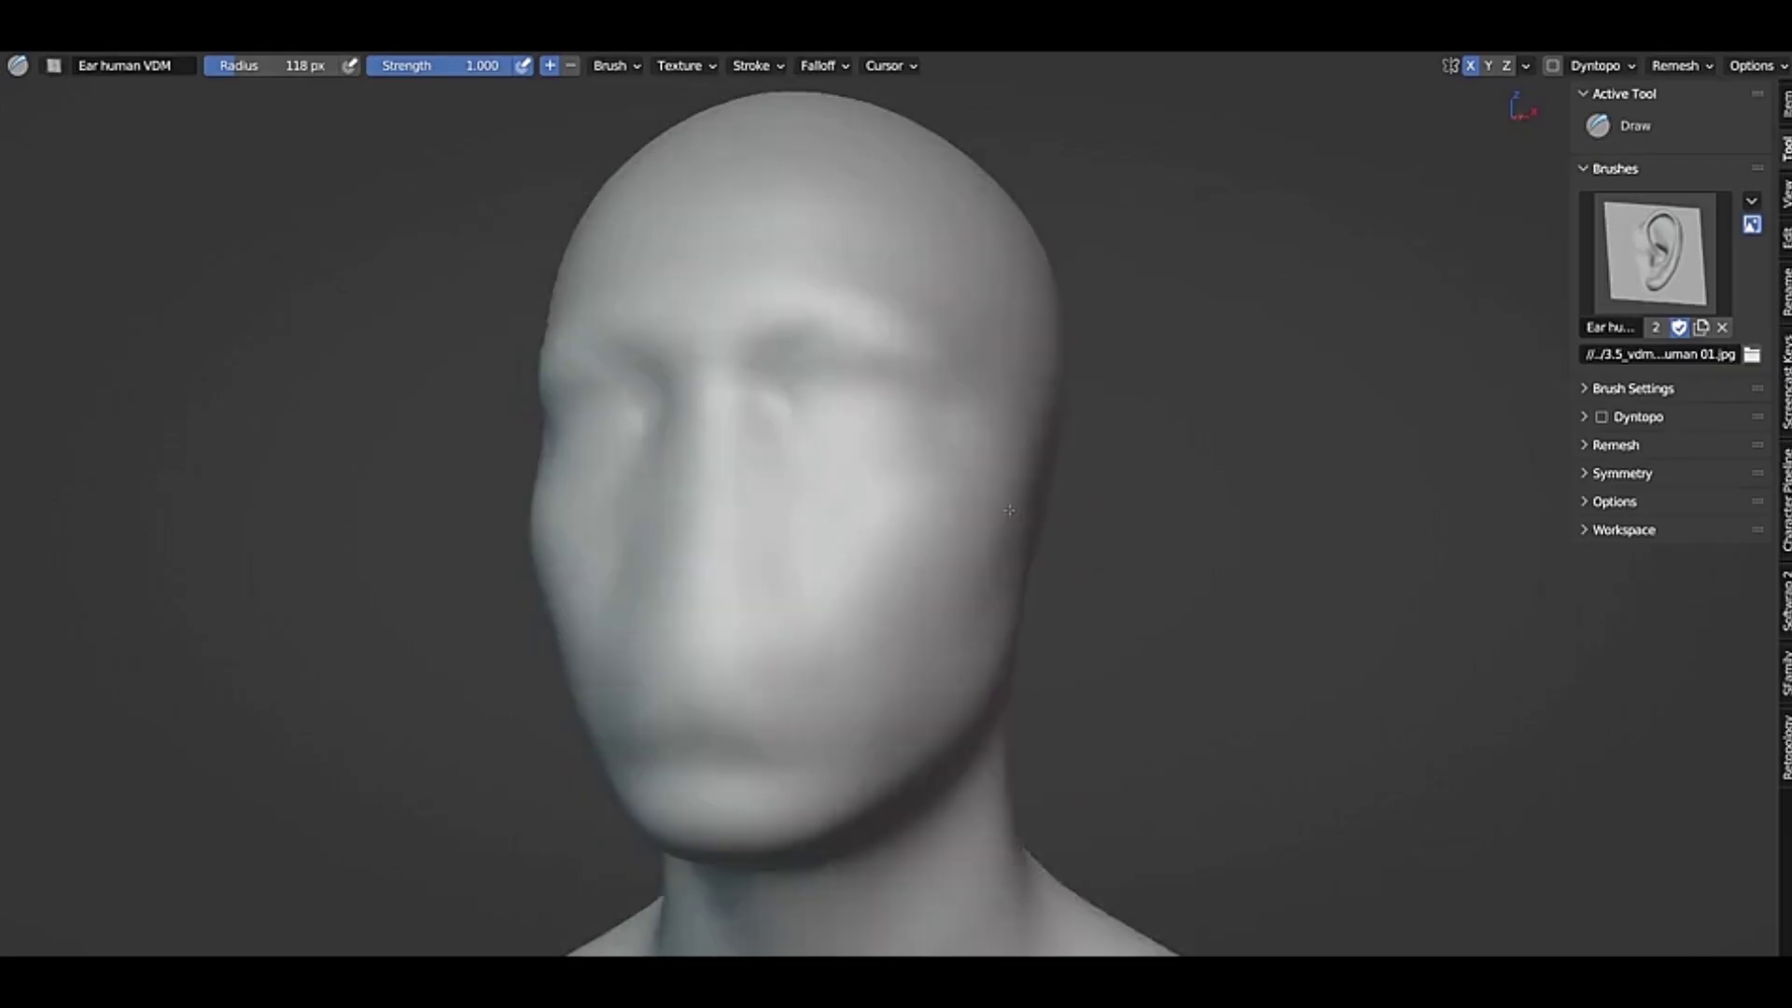
middle_click_drag(701, 560, 840, 561)
left_click(1000, 601)
- Stamp a human nose onto the face and enlarge the grab brush radius
left_click(1652, 246)
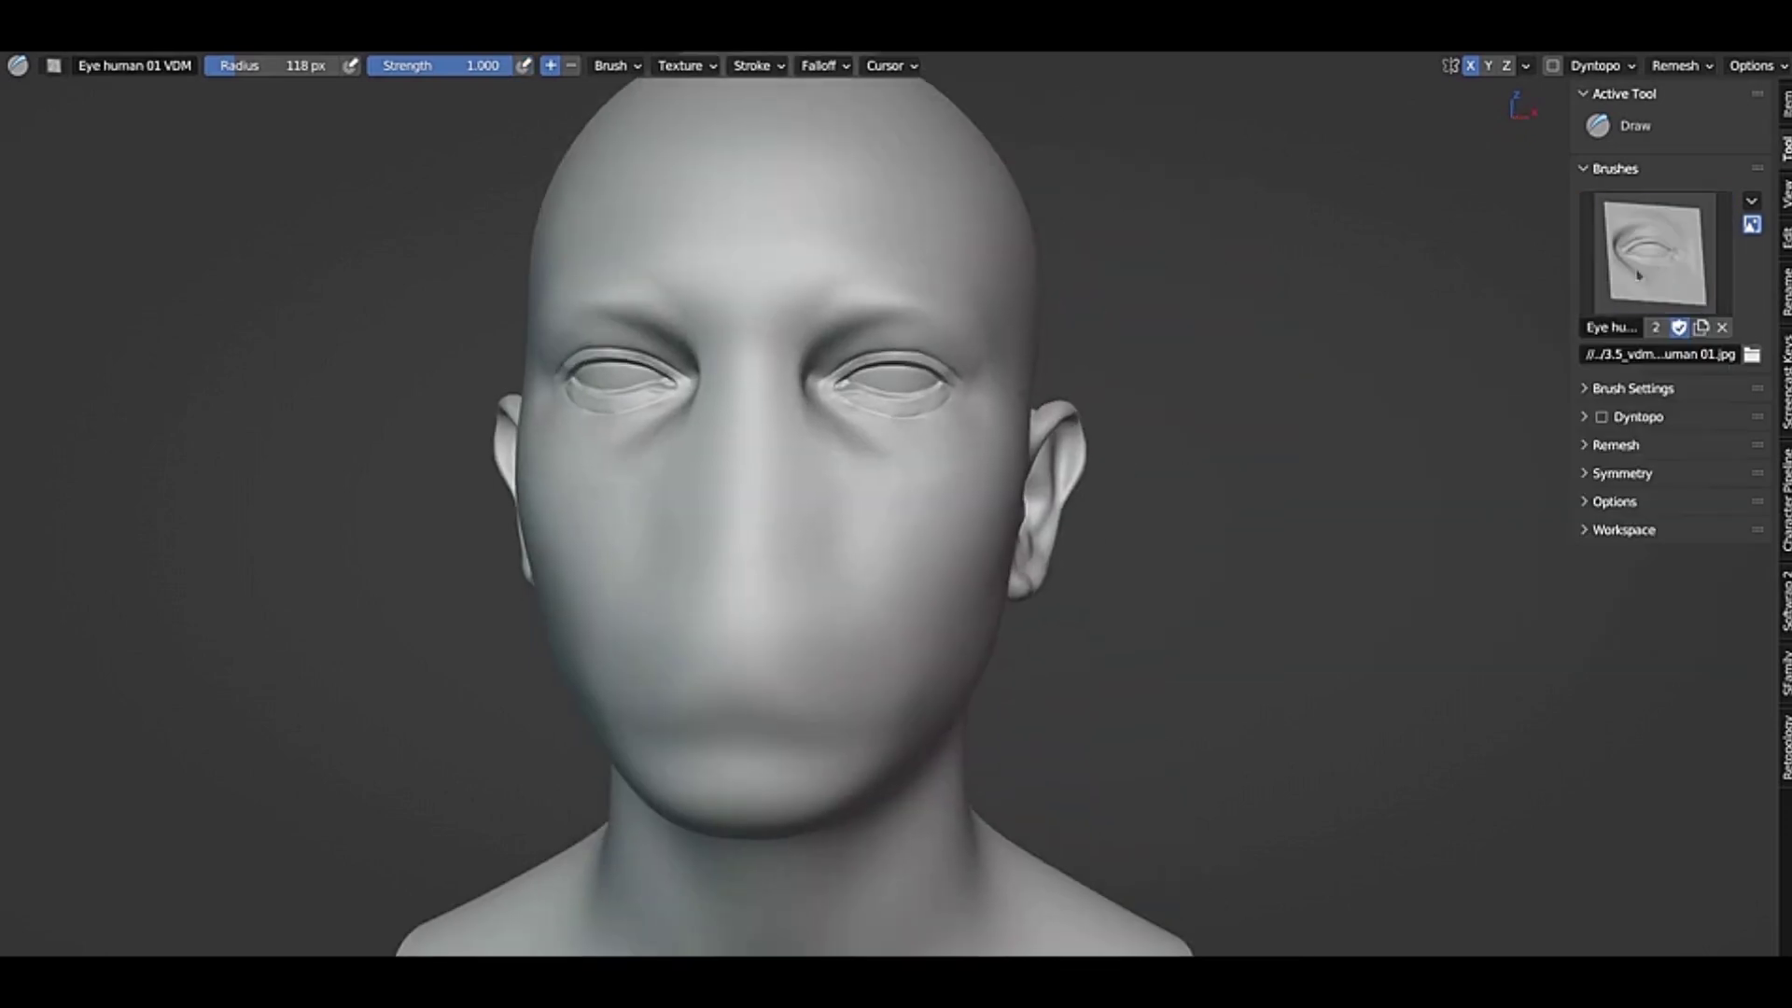
left_click(1652, 245)
left_click(1175, 469)
left_click_drag(785, 463, 776, 634)
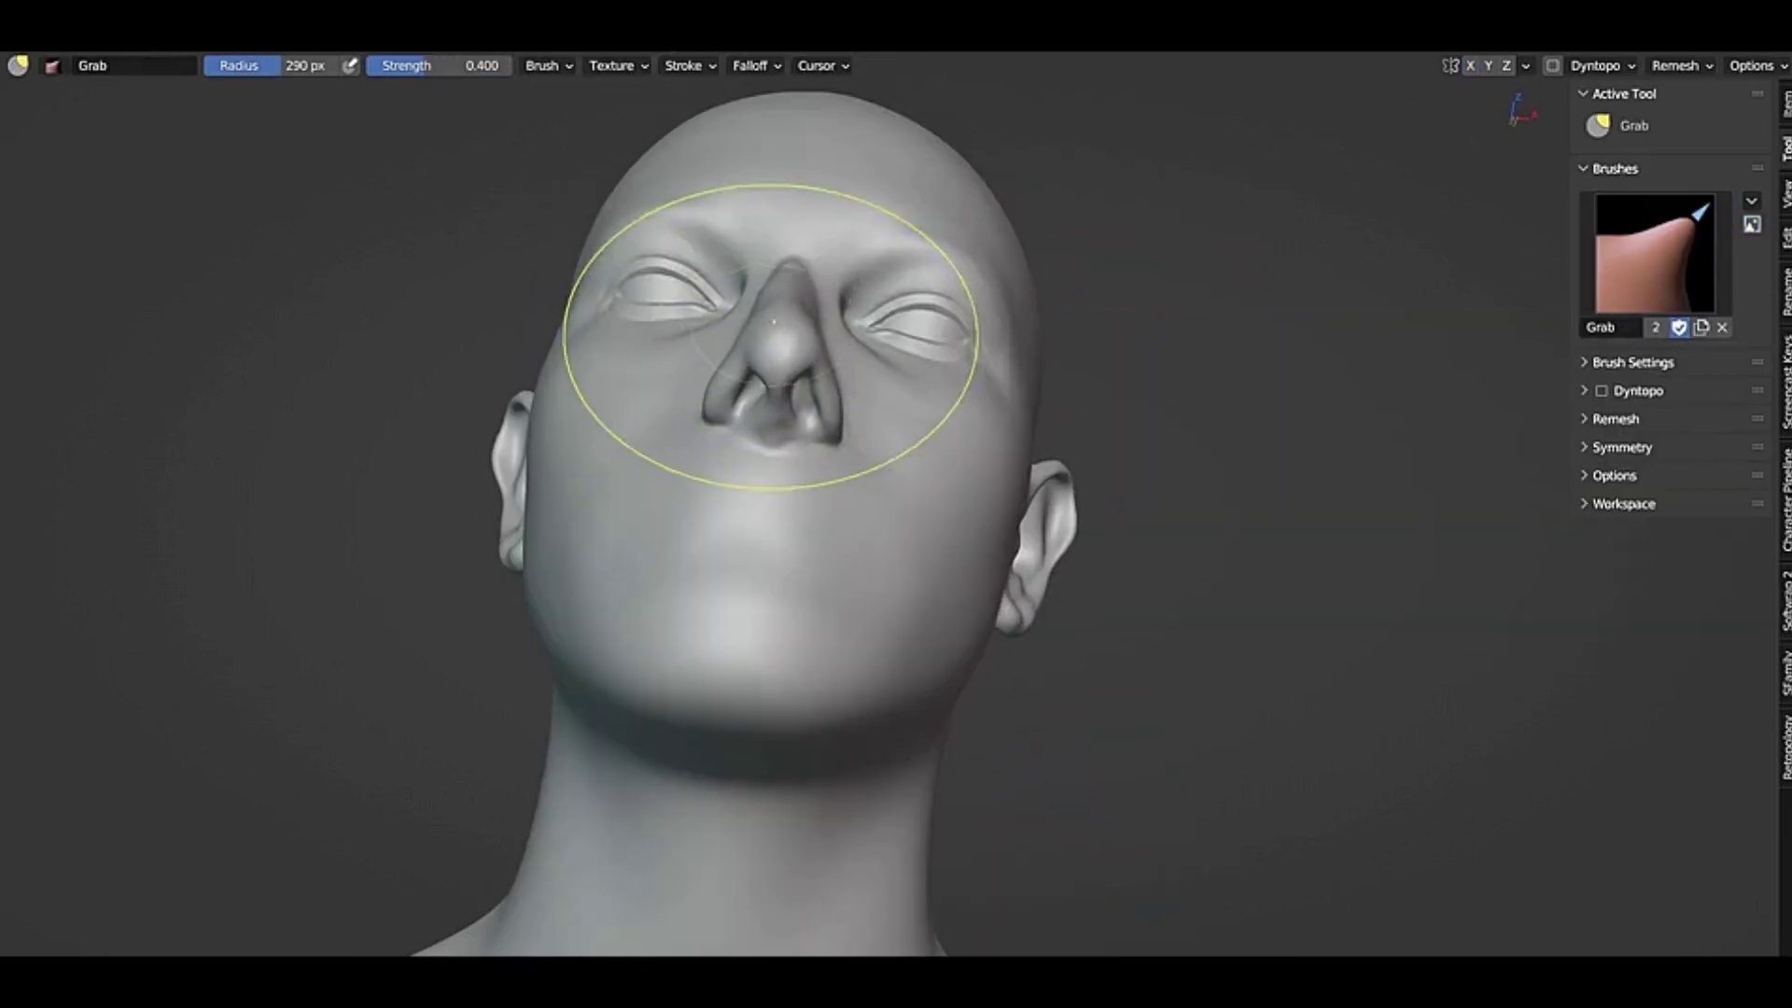
middle_click_drag(760, 351, 659, 561)
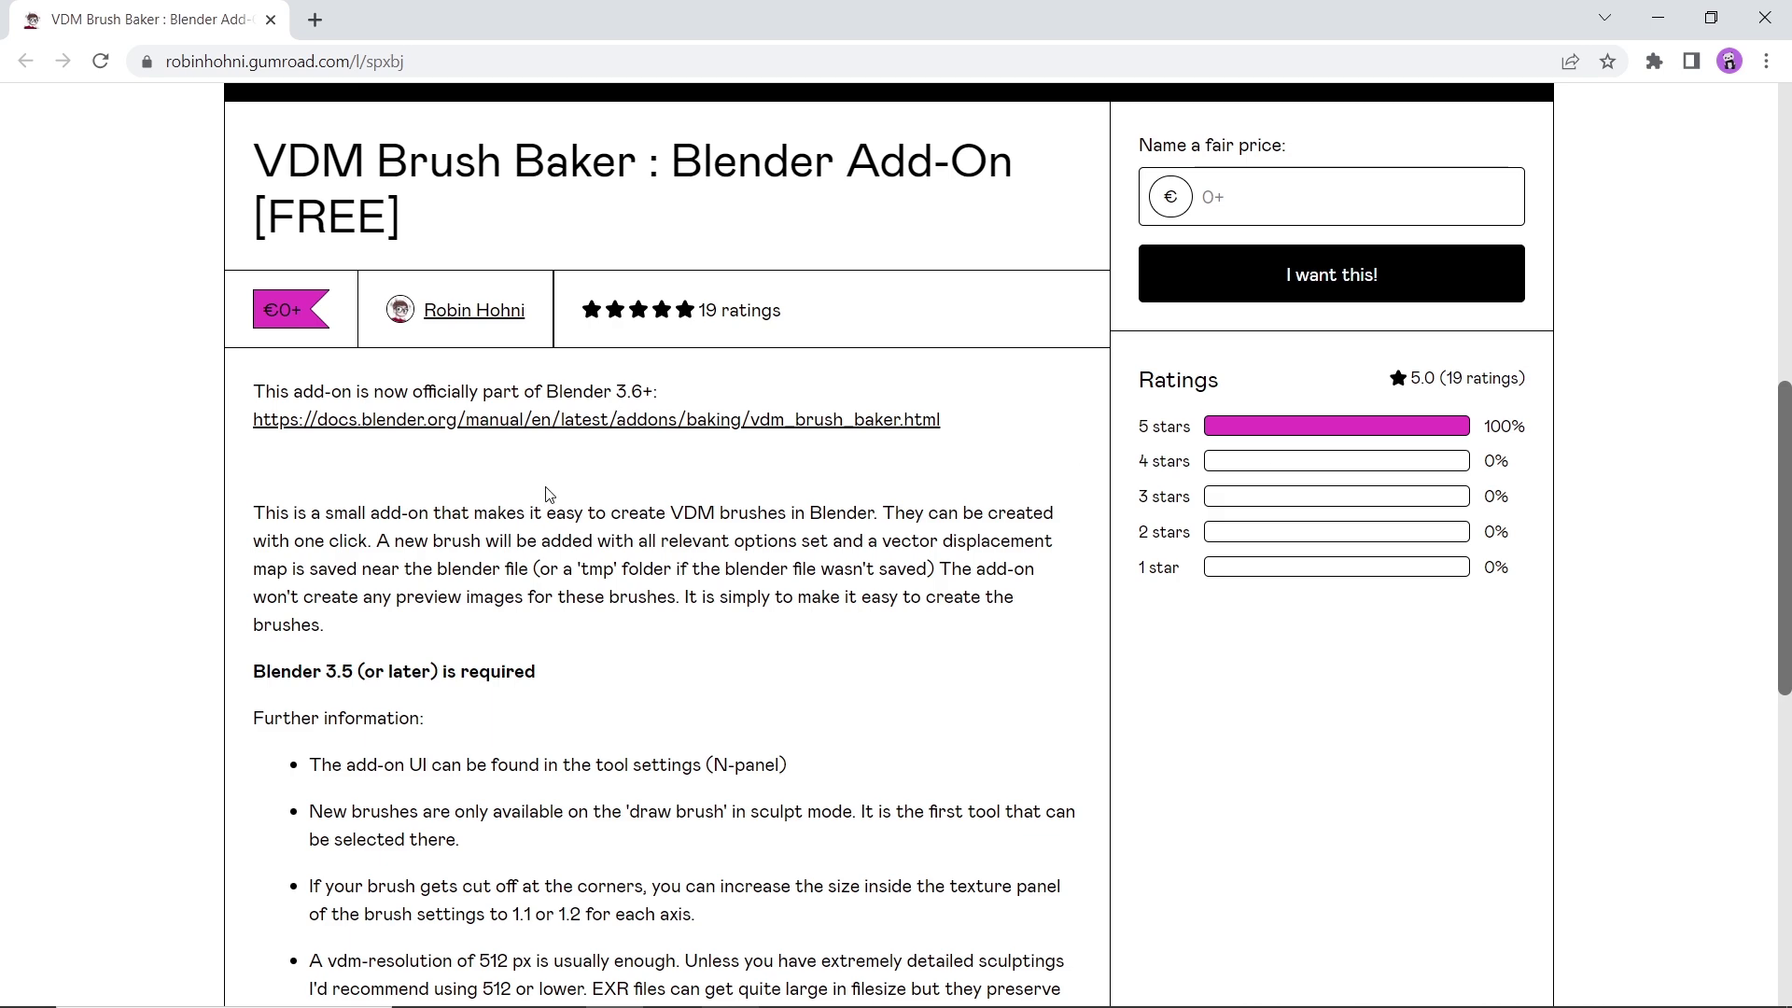
scroll(546, 494, "down", 5)
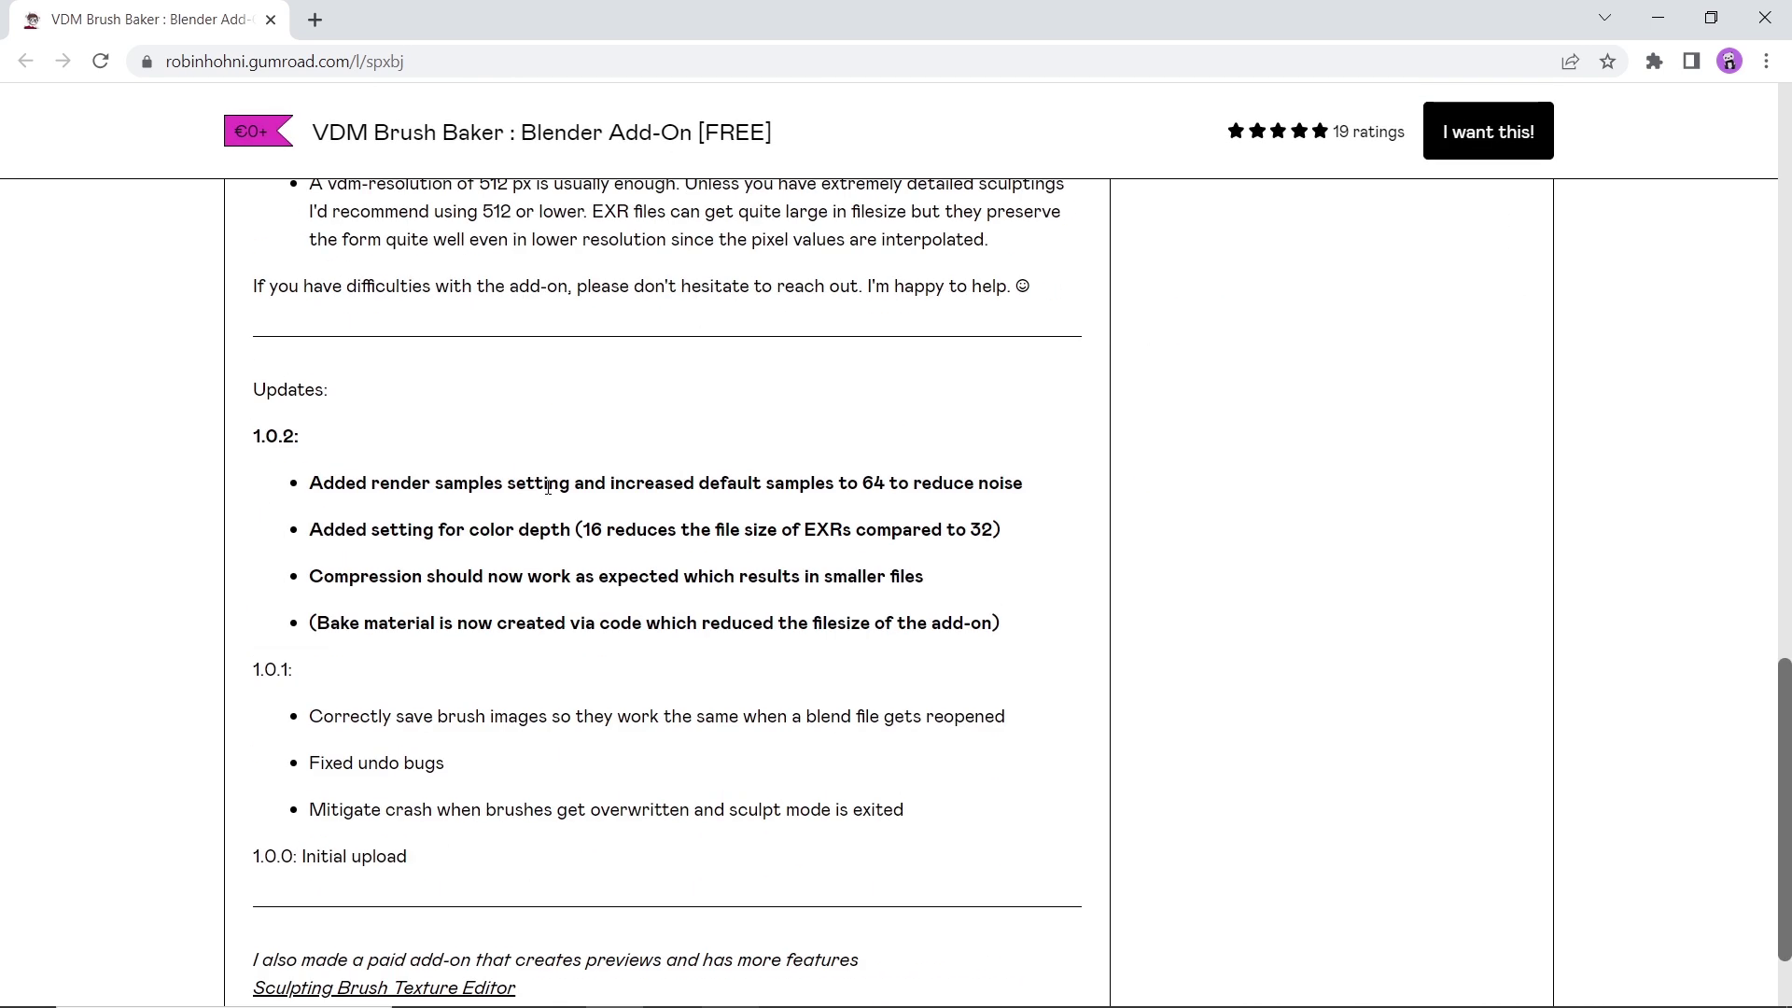
scroll(547, 485, "up", 2)
scroll(532, 407, "up", 1)
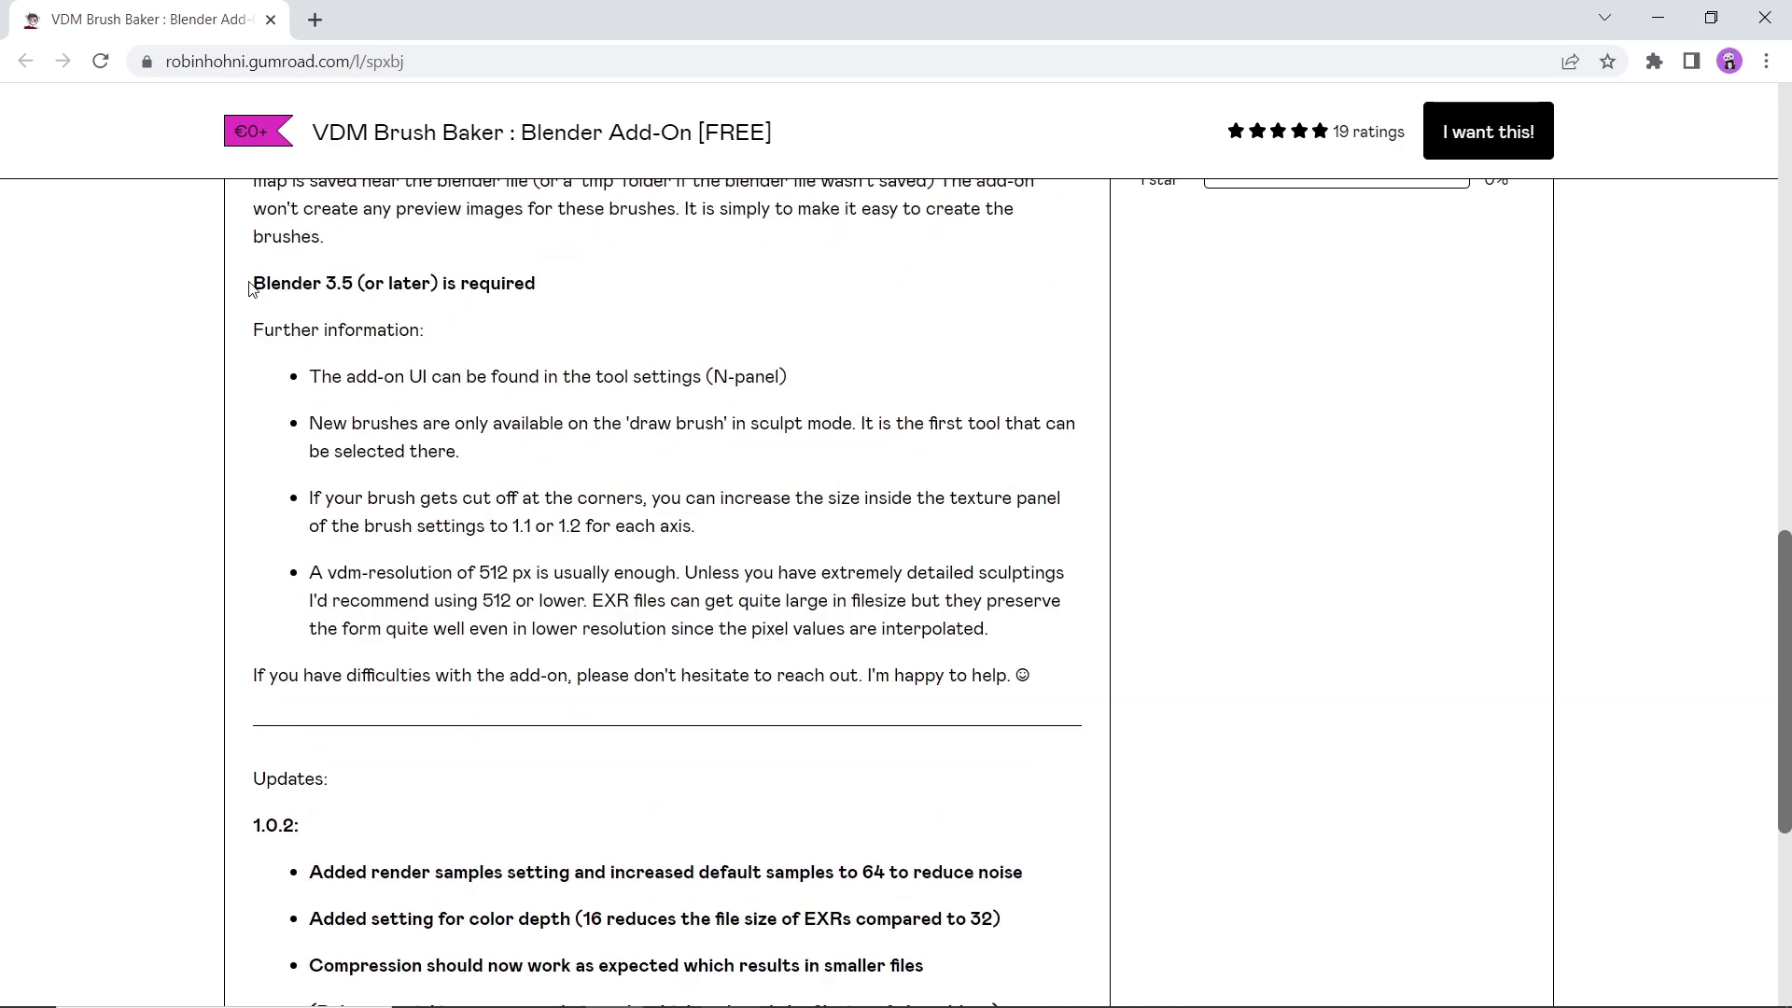
- Highlight the 'Blender 3.5 (or later) is required' line on the Gumroad page
left_click_drag(249, 288, 594, 295)
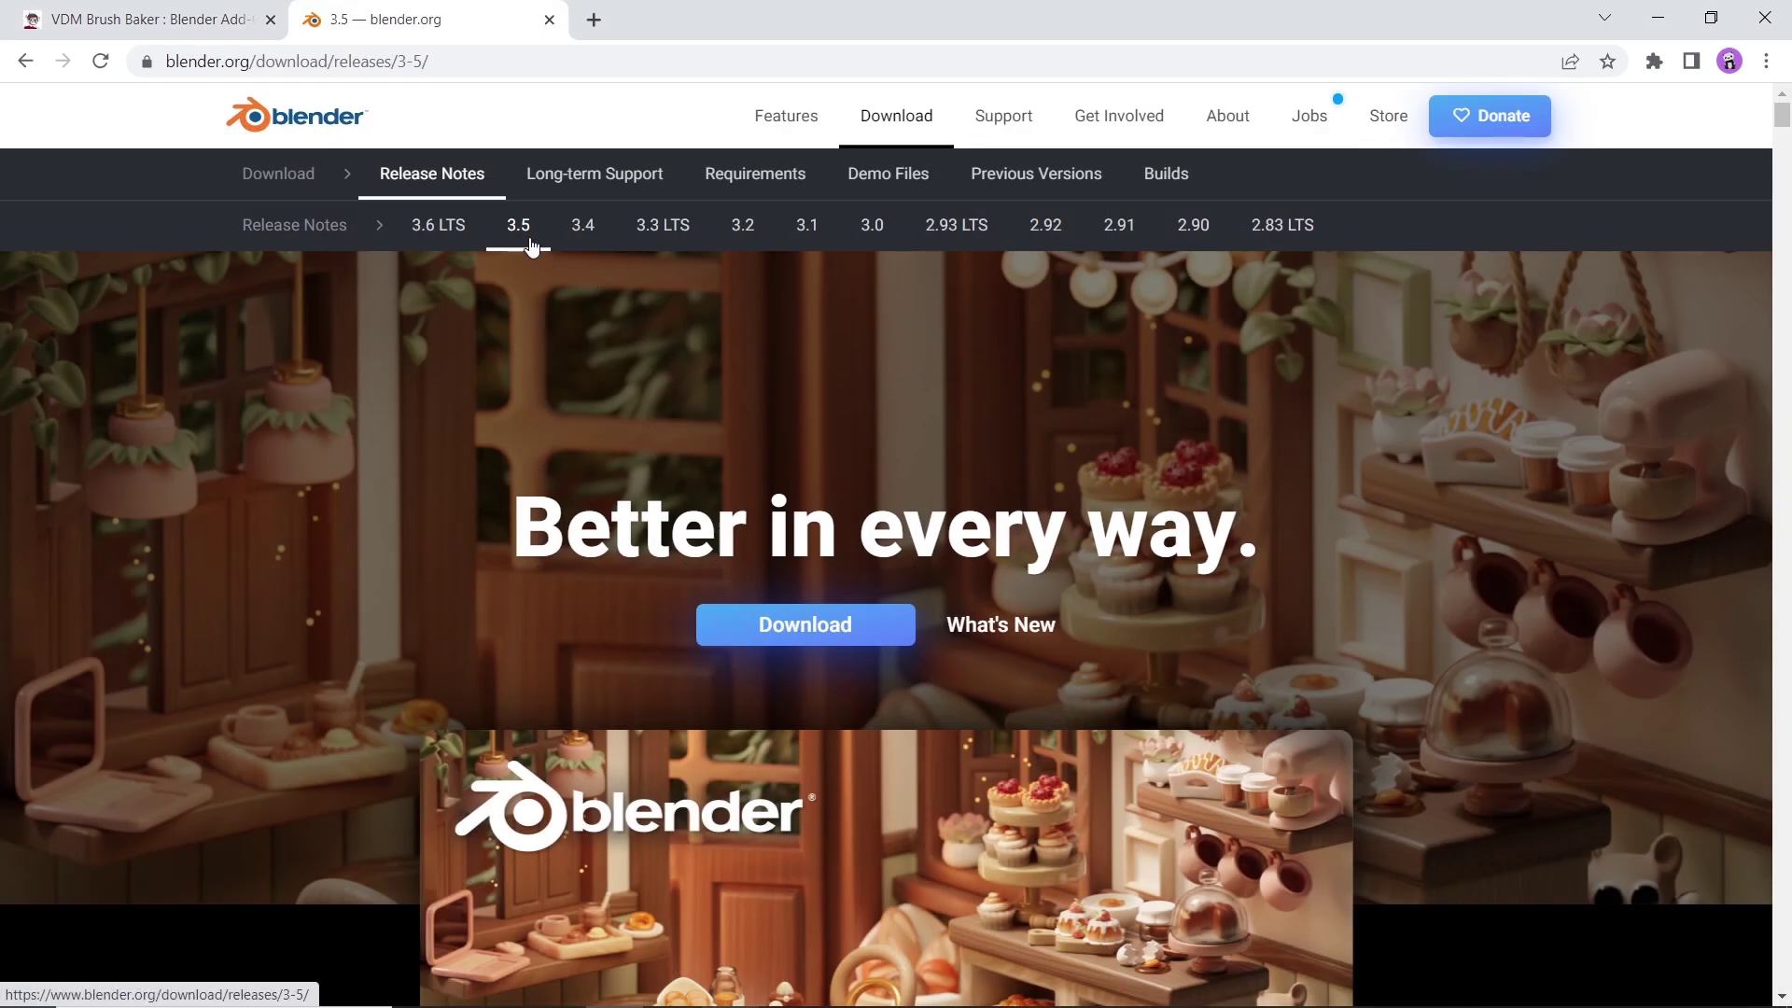
scroll(1368, 465, "down", 5)
scroll(1369, 476, "down", 5)
scroll(1369, 479, "down", 5)
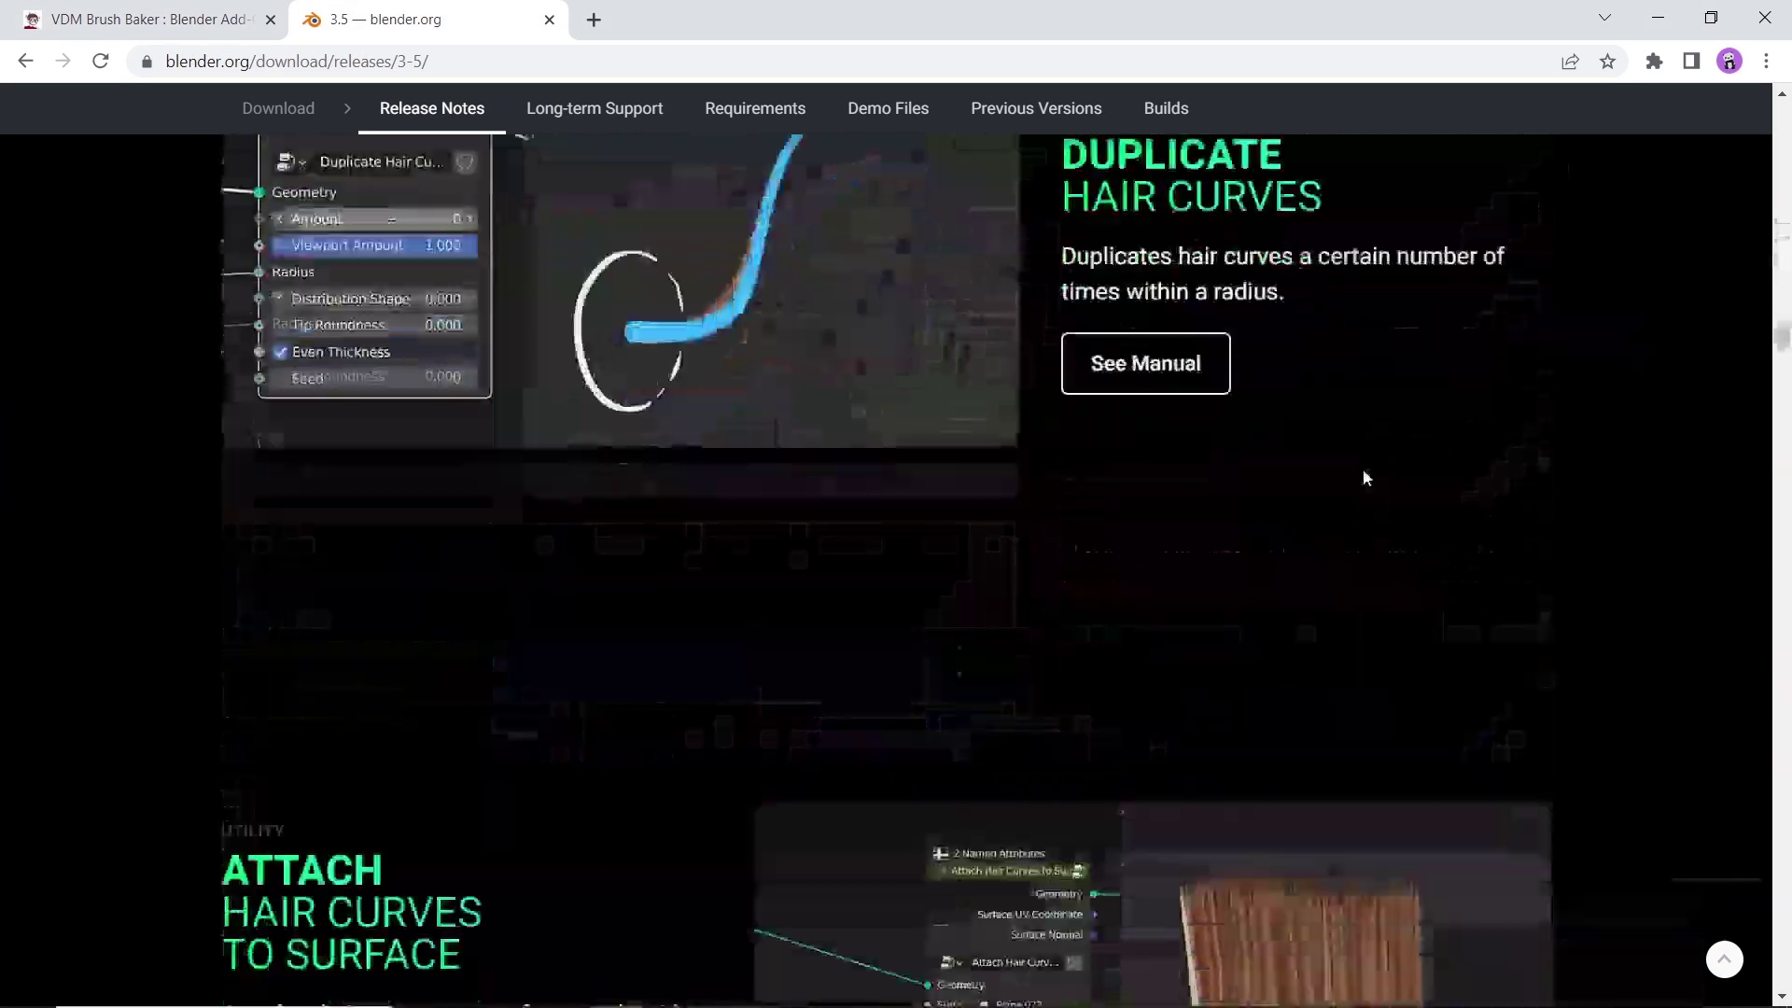
scroll(1366, 479, "down", 5)
scroll(1367, 479, "down", 5)
scroll(1365, 479, "down", 5)
scroll(1366, 479, "up", 5)
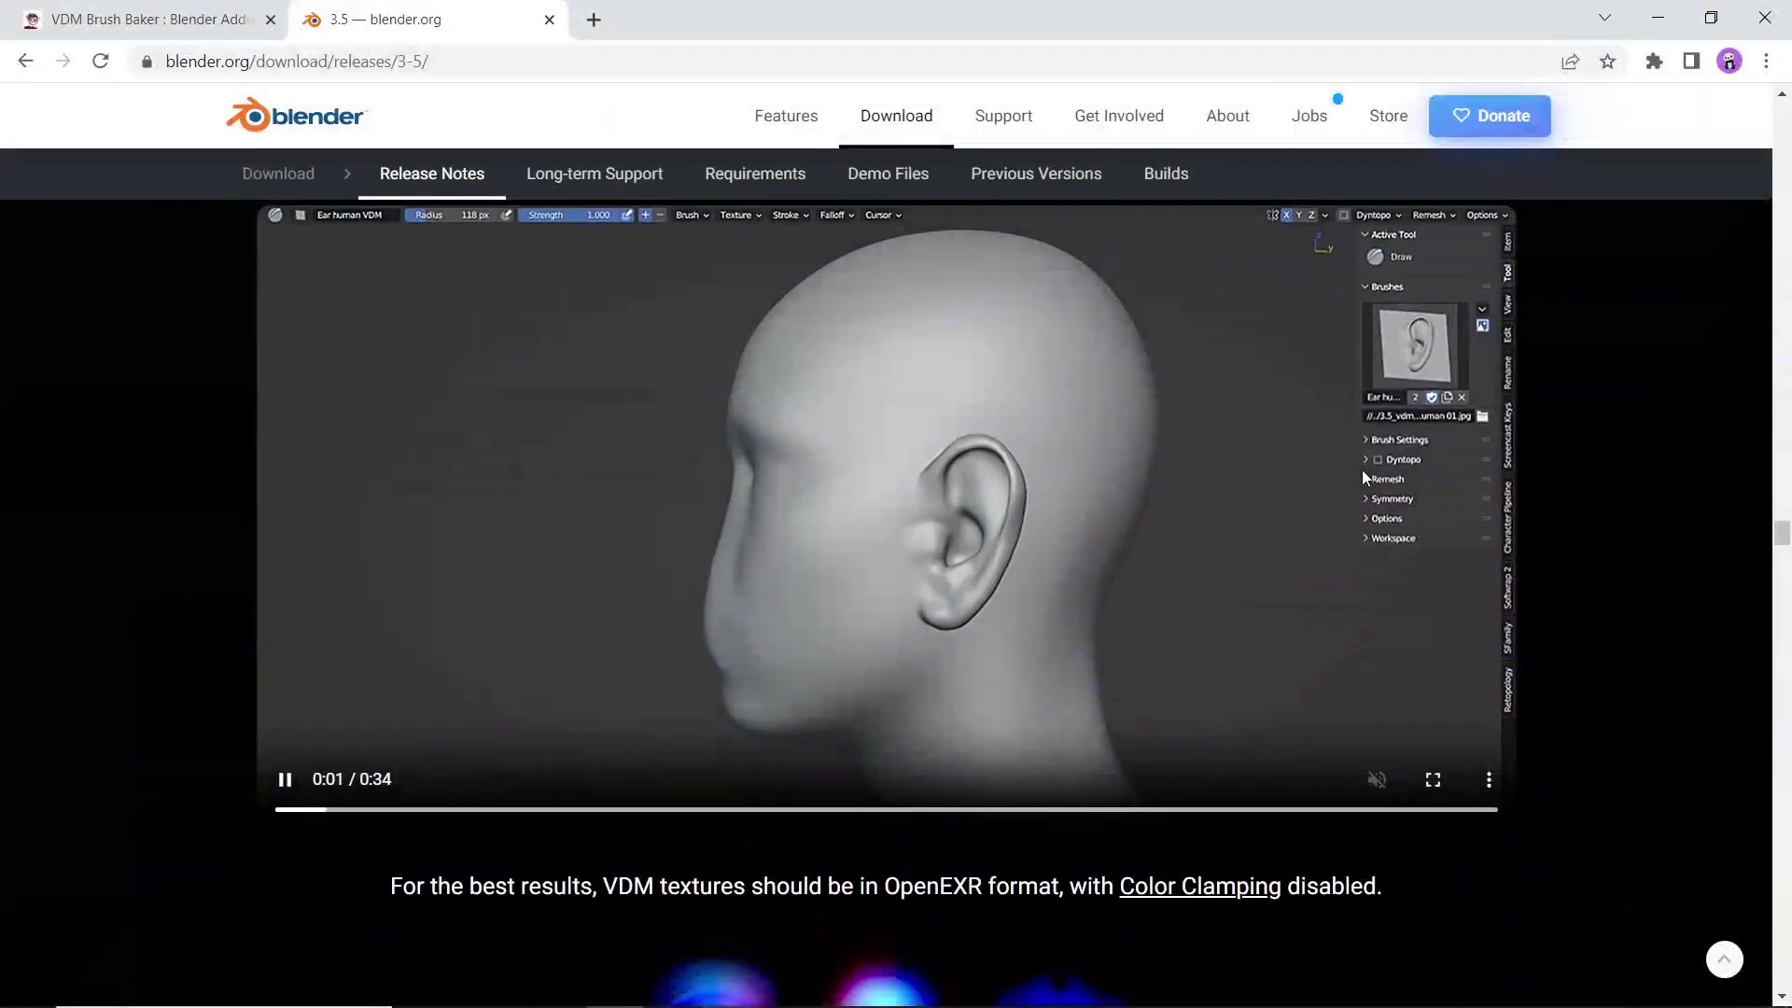
scroll(1366, 479, "down", 4)
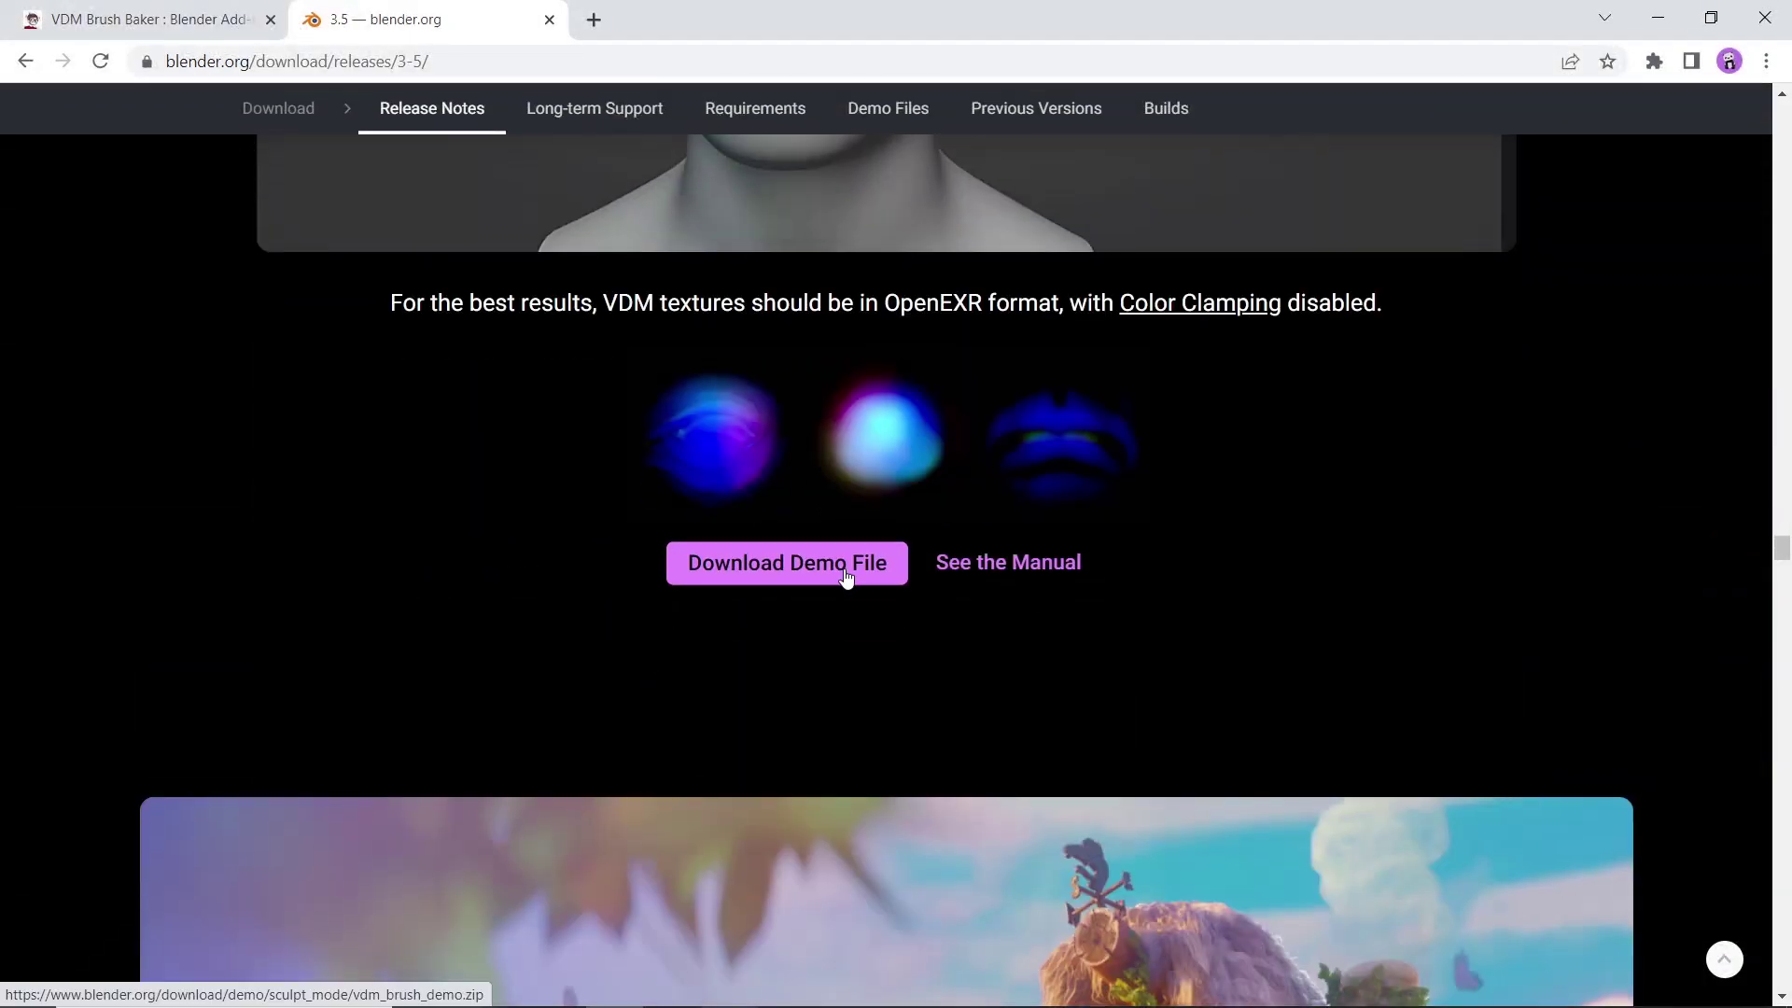
scroll(1225, 504, "up", 4)
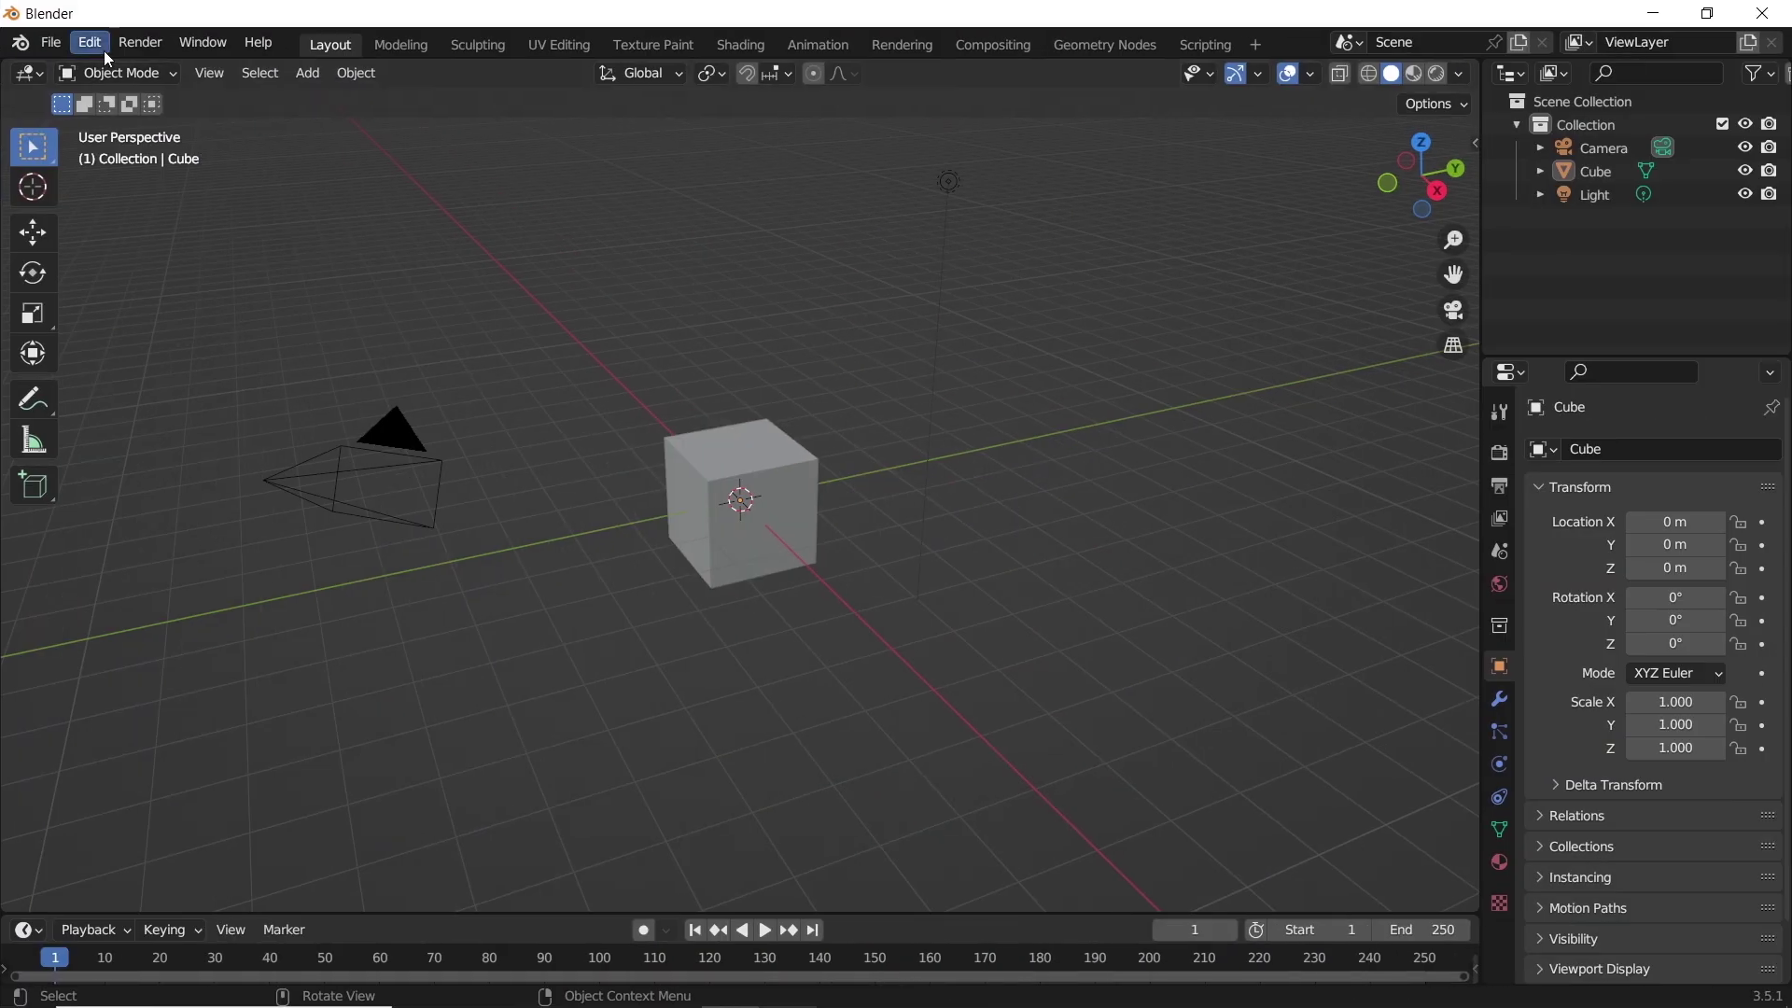
- Install vdm_brush_baker.zip from Preferences > Add-ons, enable VDM Brush Baker, and close Preferences
left_click(89, 43)
left_click(183, 367)
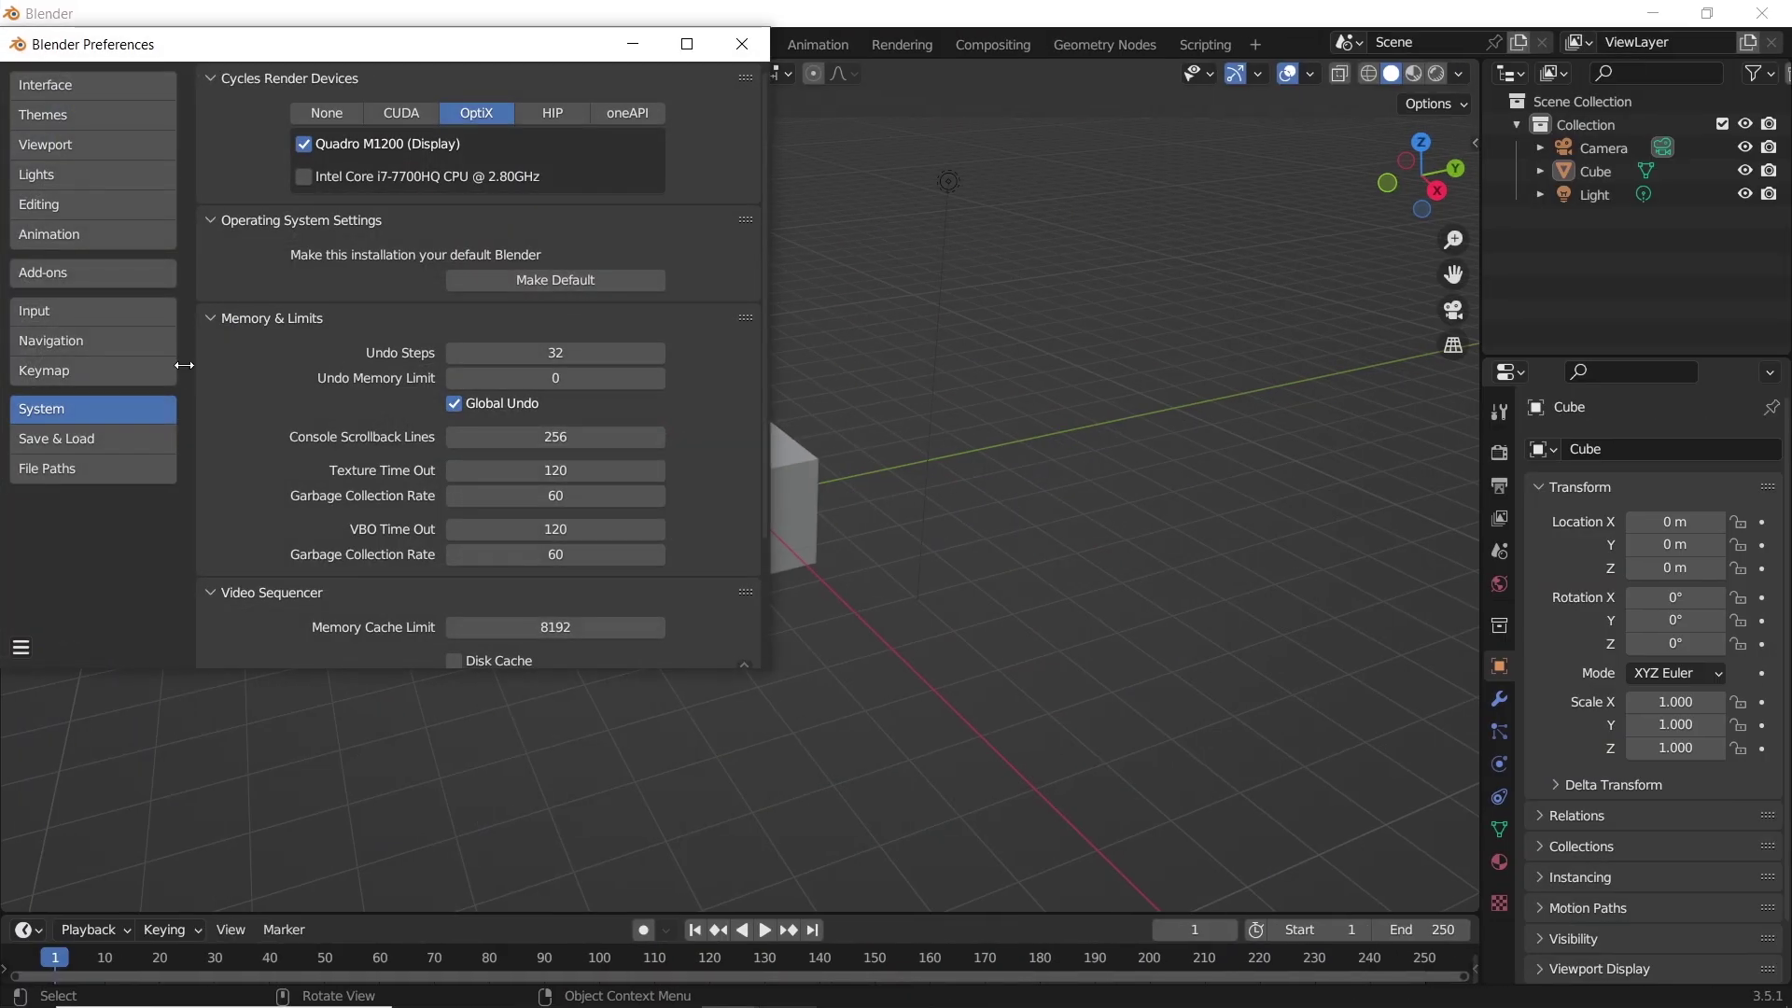
left_click(130, 272)
left_click(575, 83)
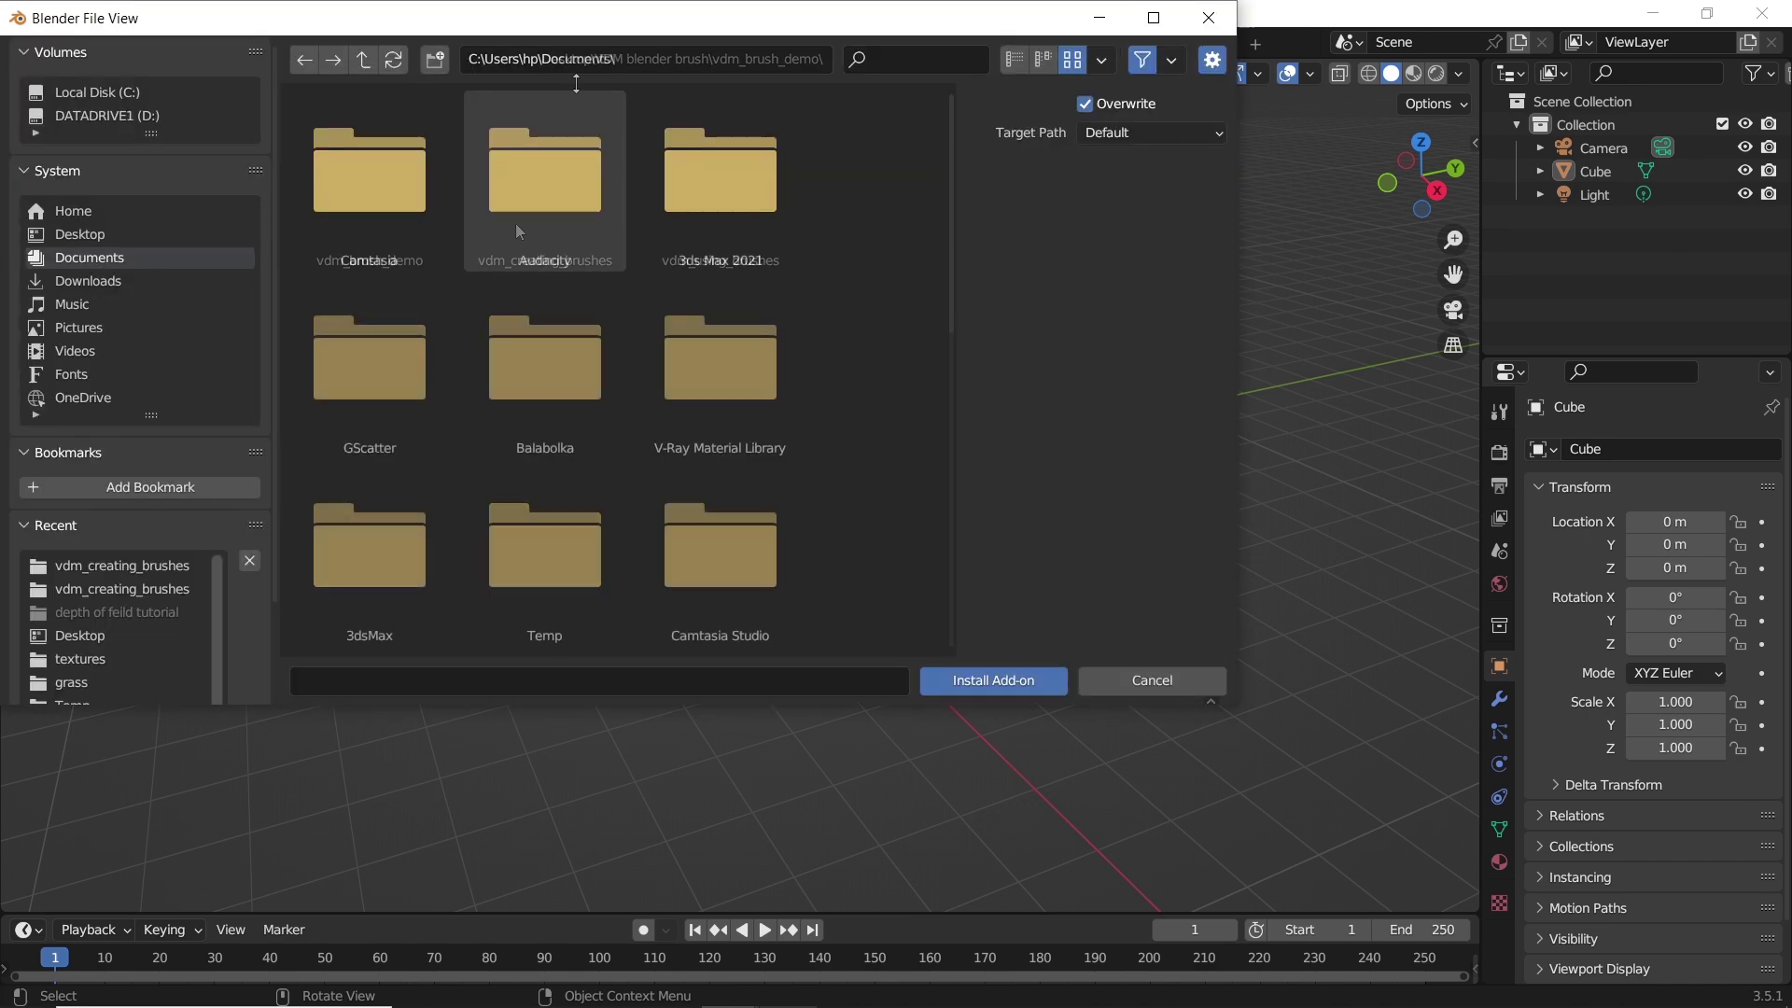
left_click(426, 207)
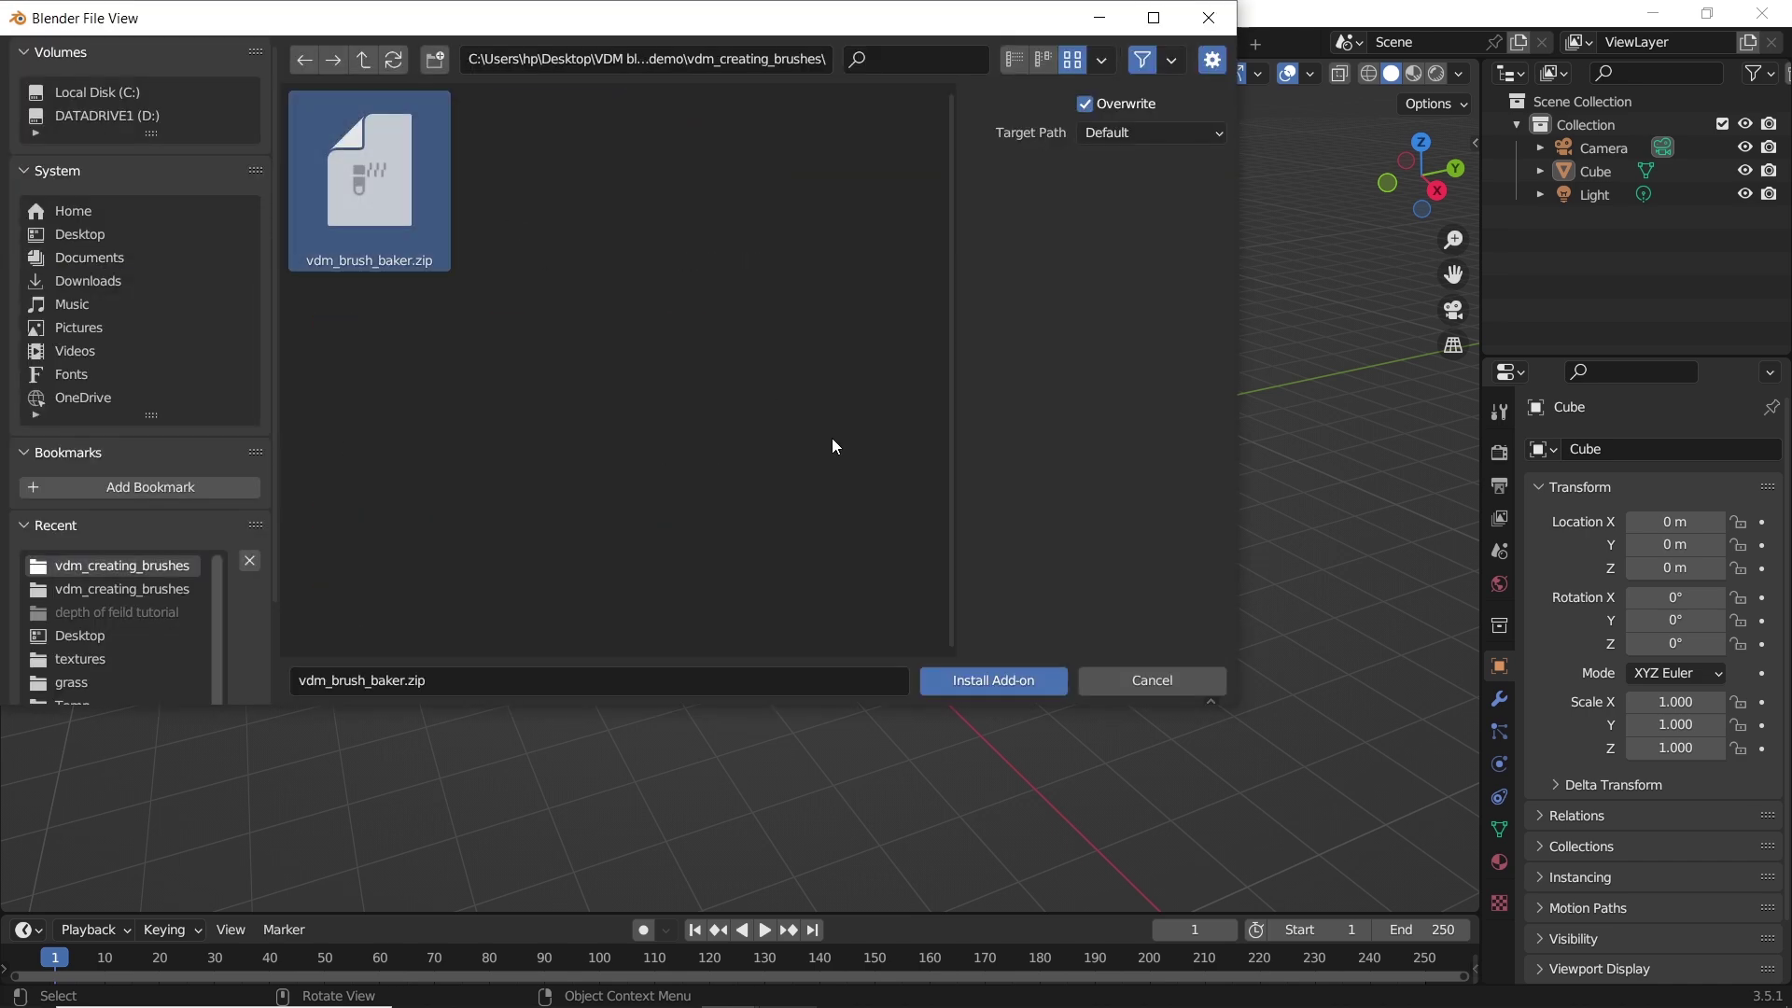
left_click(1020, 679)
left_click(236, 147)
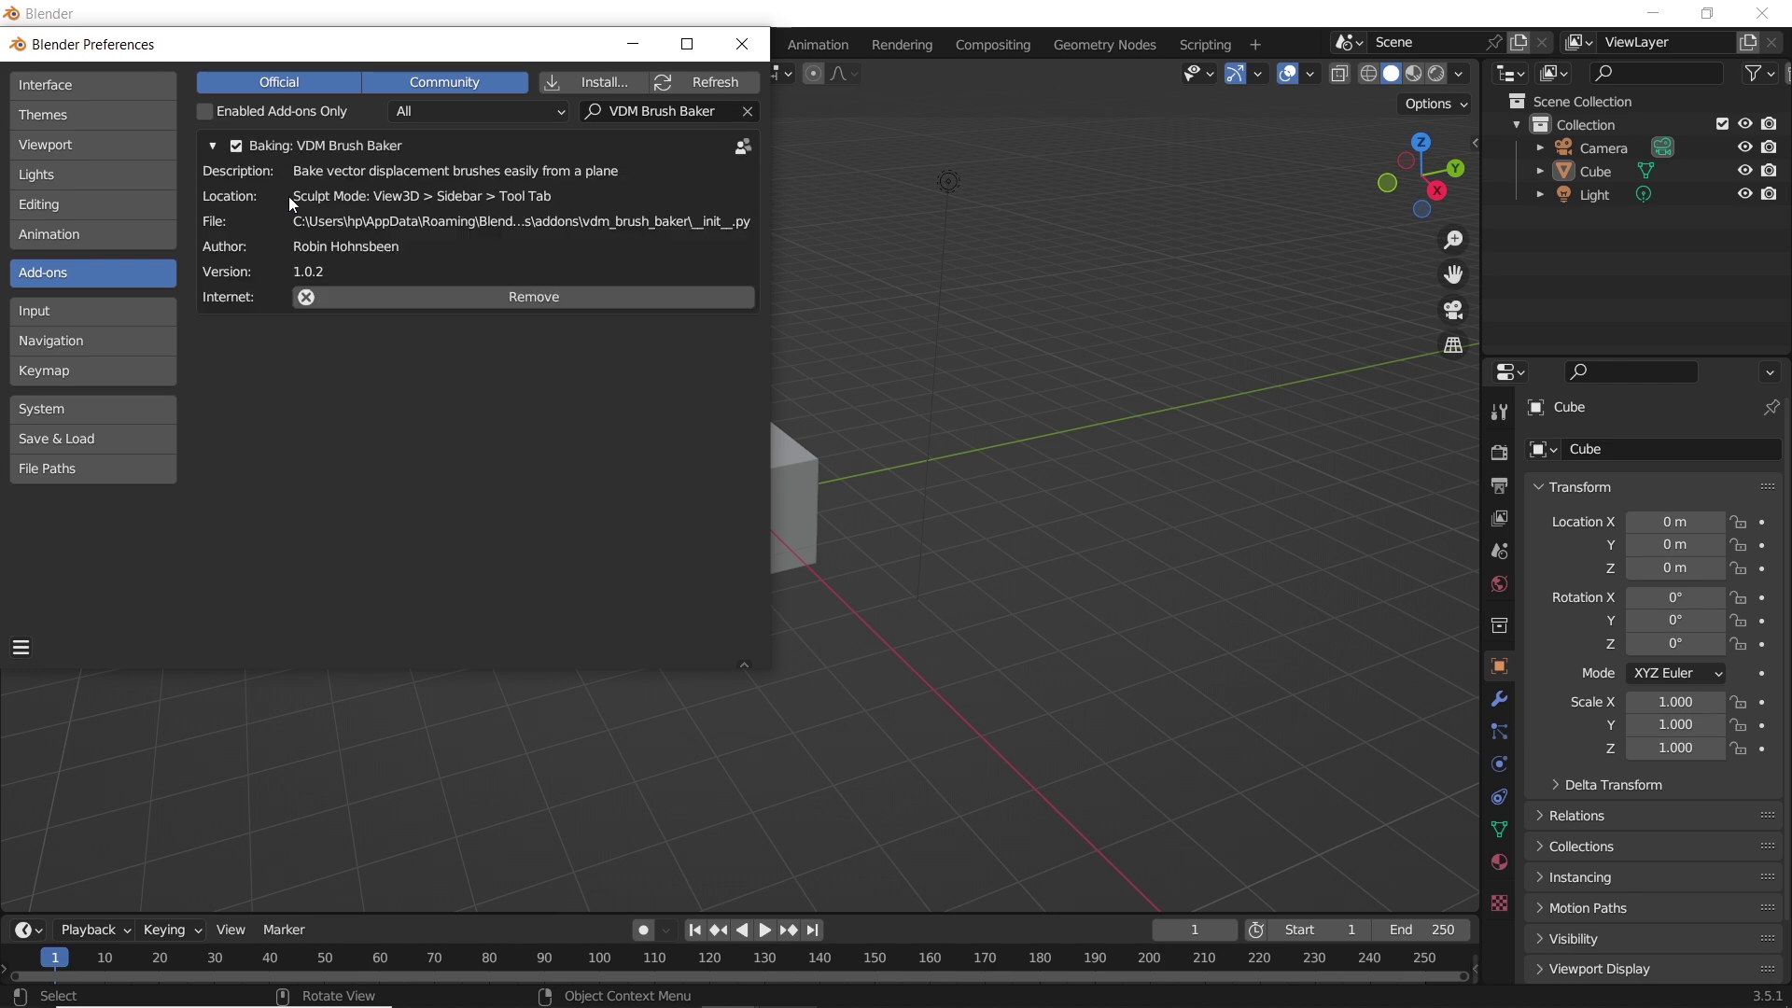
left_click(740, 43)
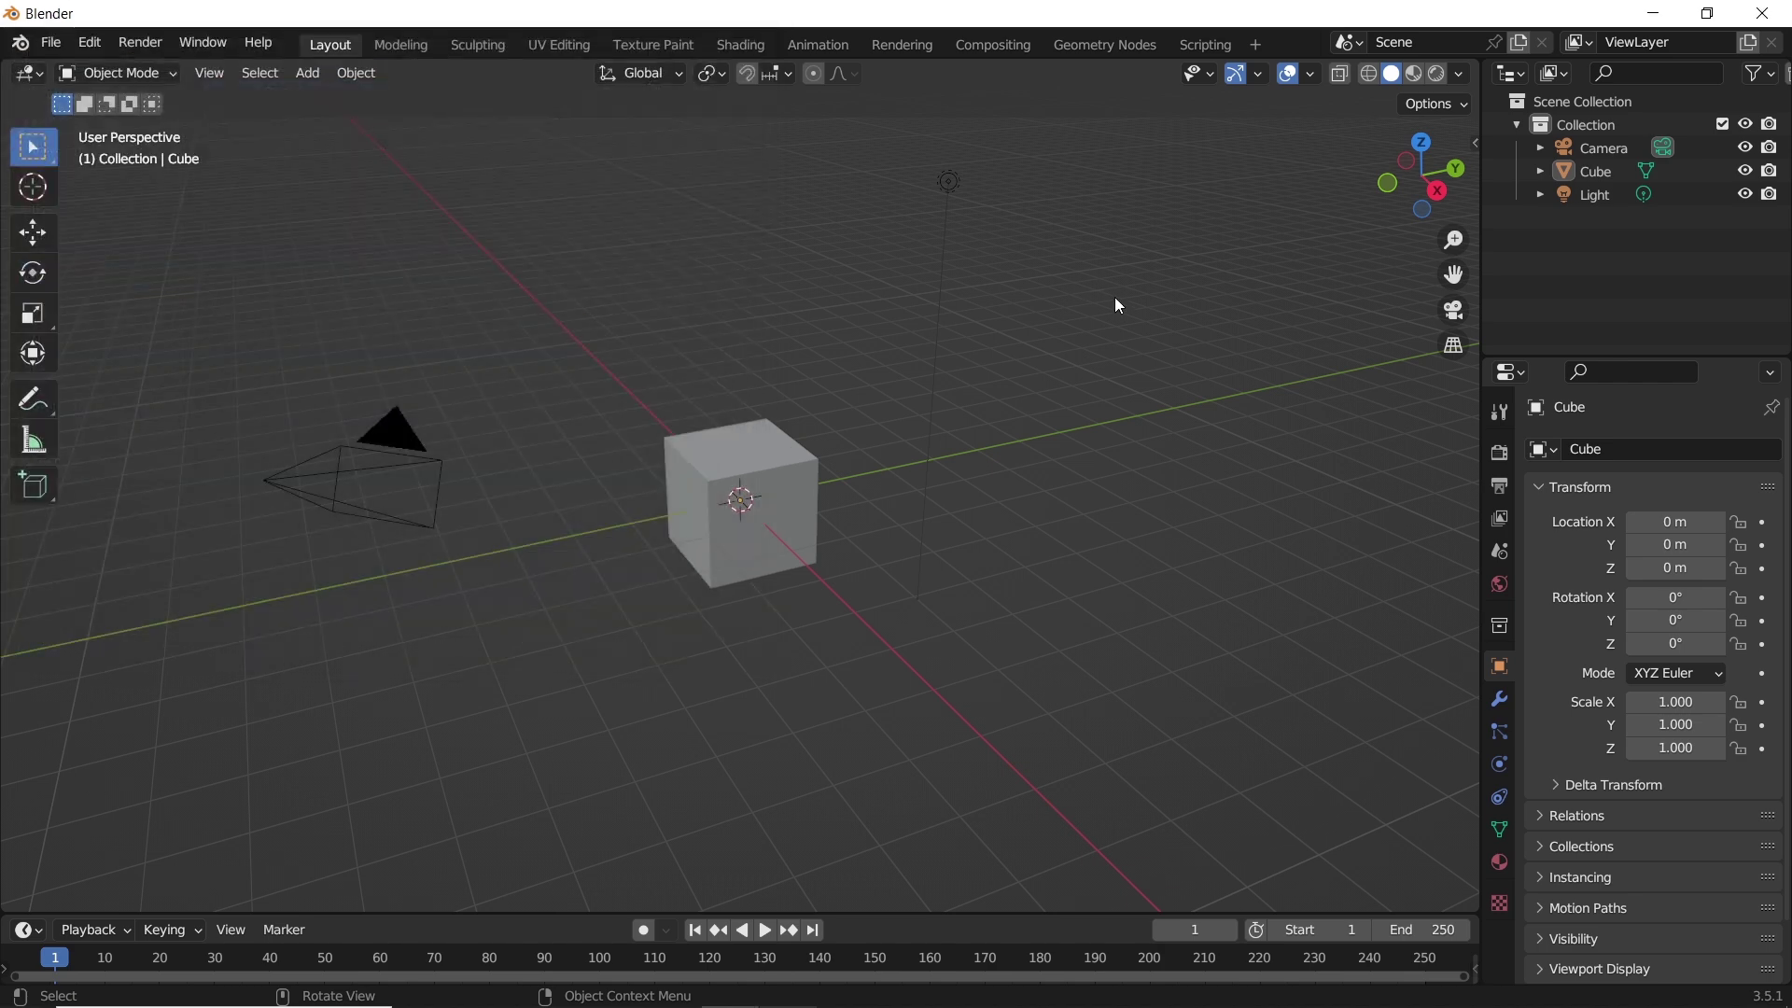
- With the sidebar's Tool tab shown, delete all default objects and create a sculpting plane
key("n")
left_click(1467, 197)
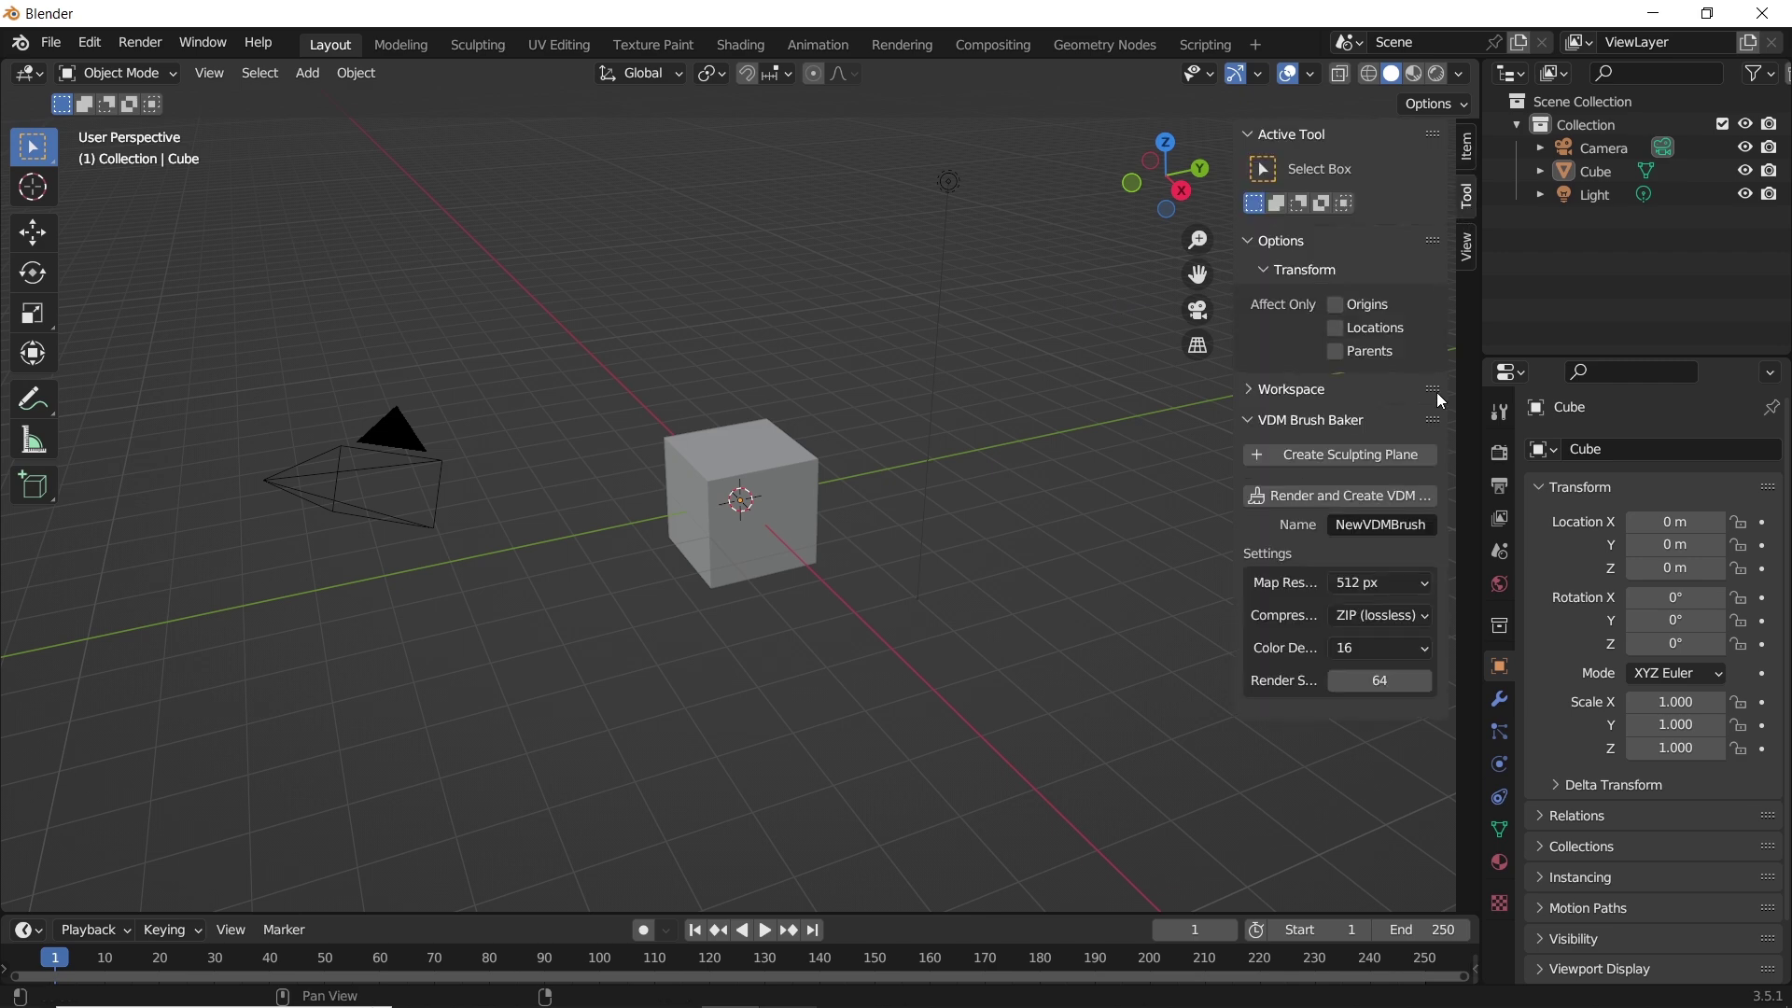
left_click_drag(1237, 374, 1171, 374)
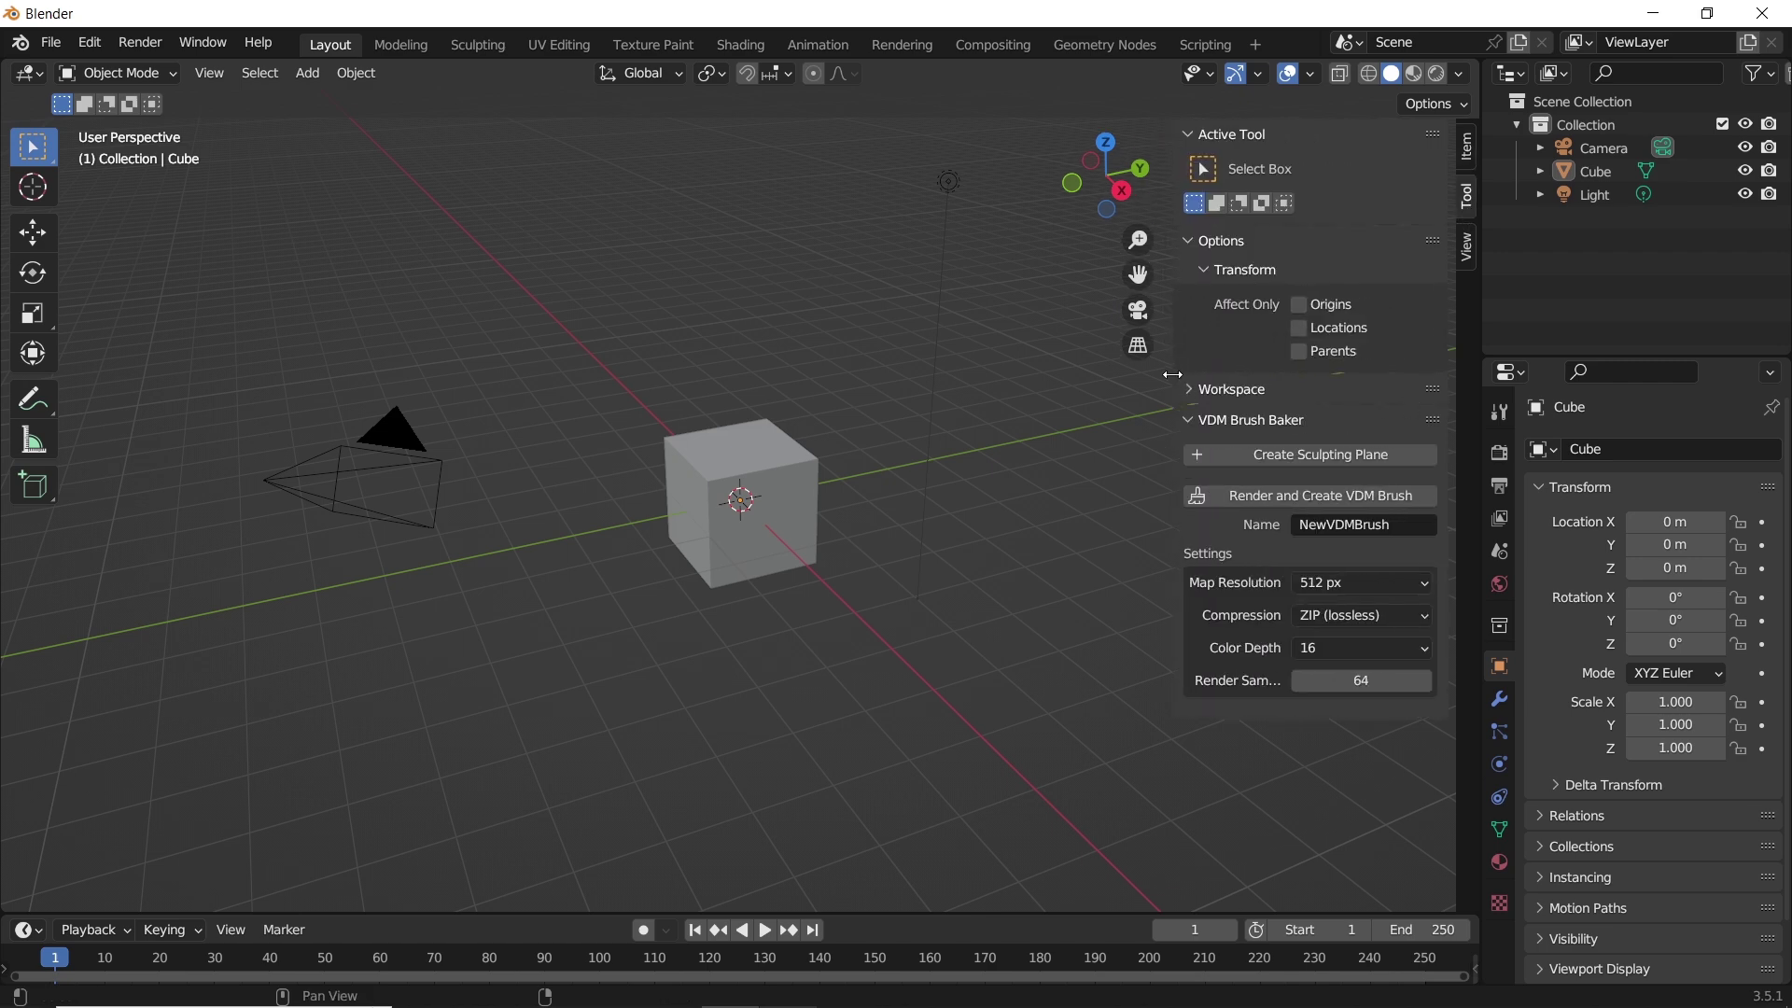
key("a")
key("Delete")
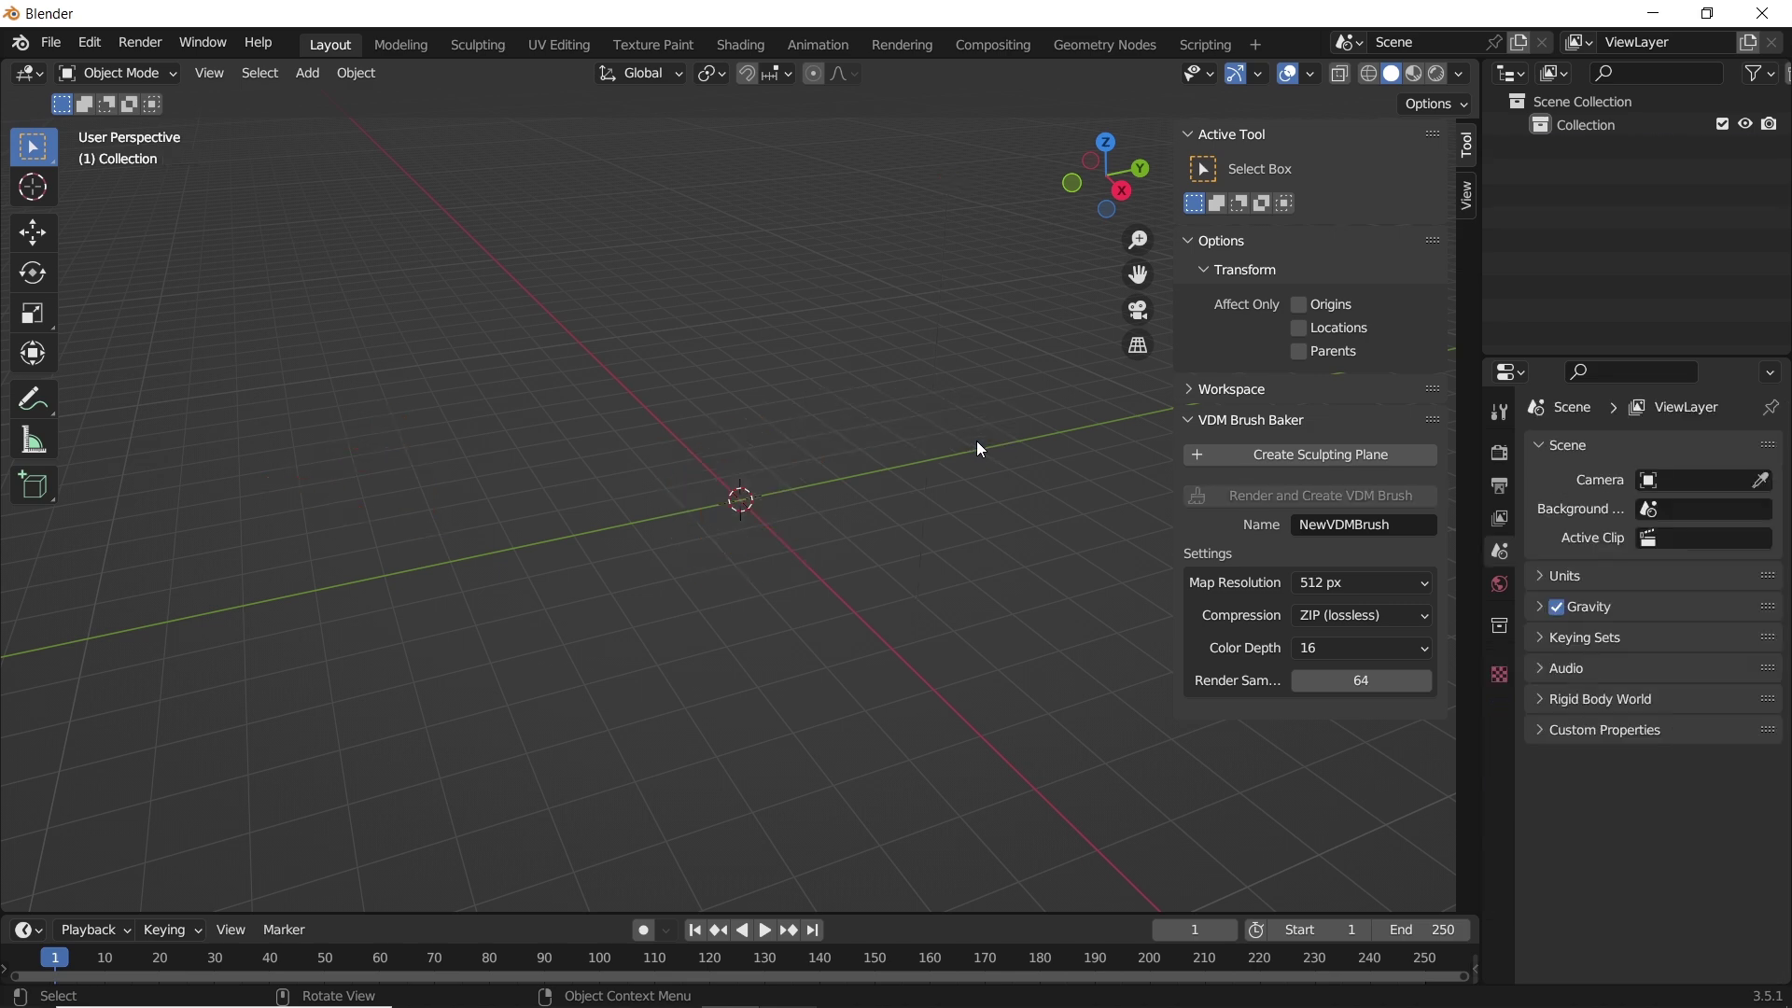
left_click(1228, 455)
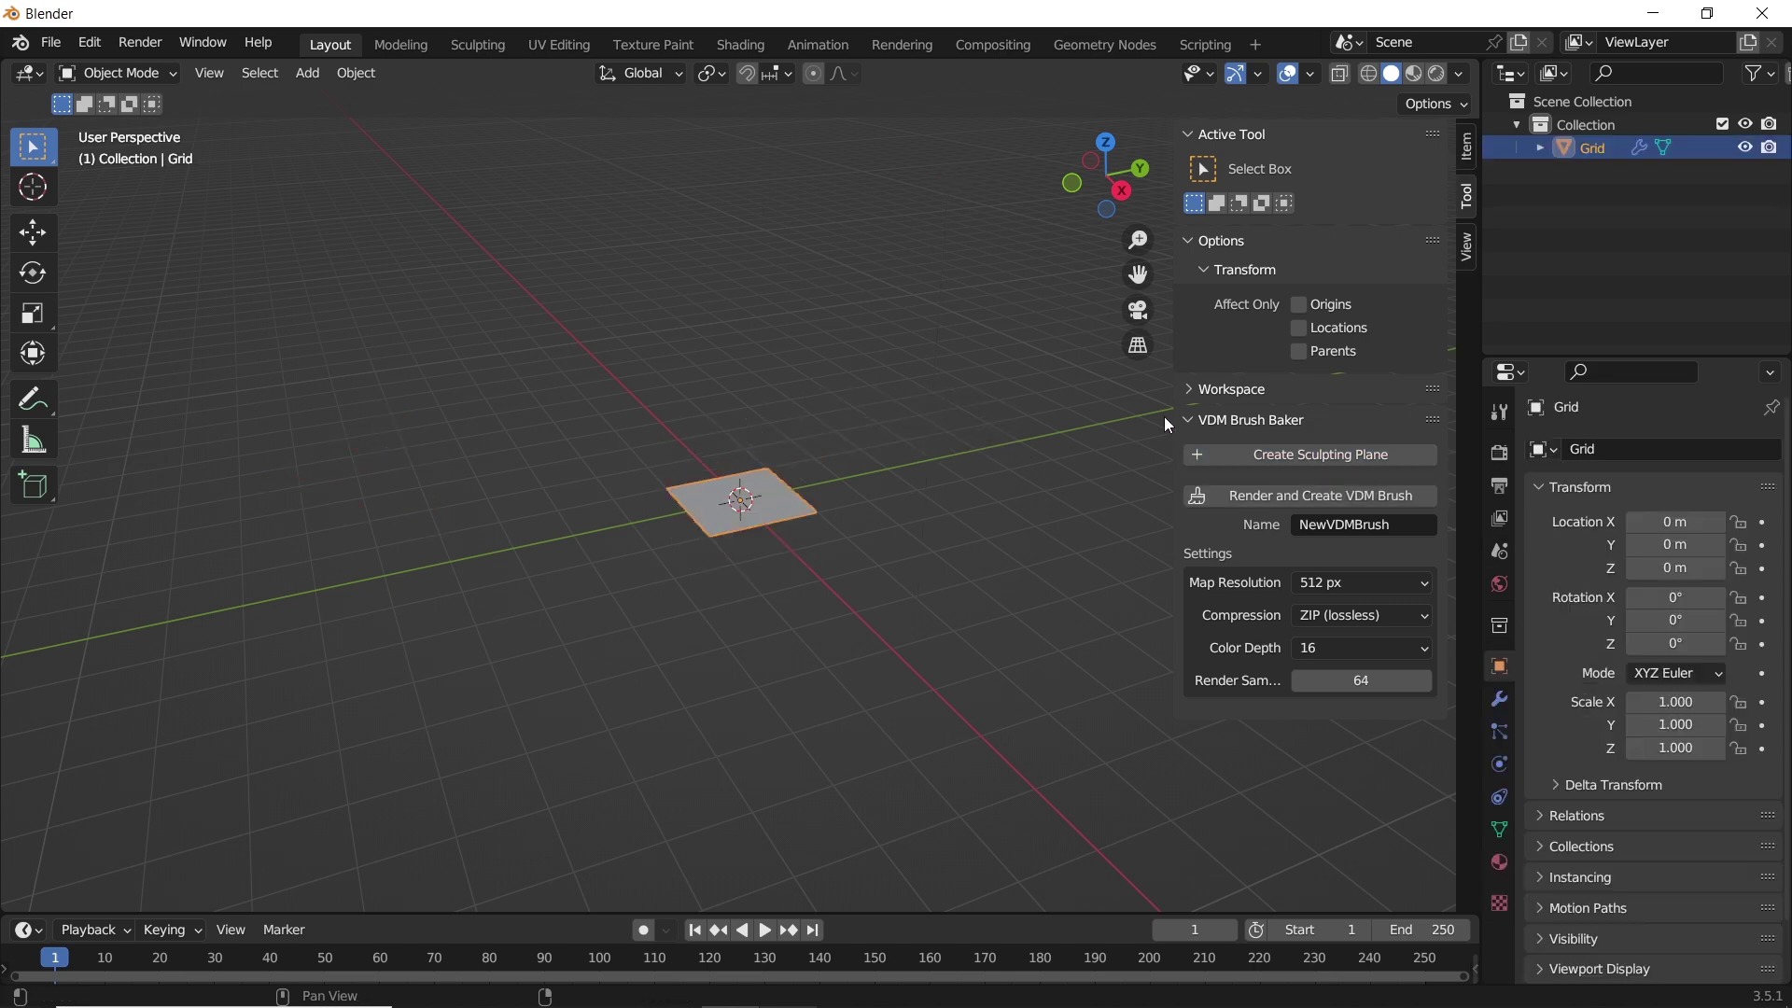
left_click(156, 77)
- Enter Sculpt Mode and pull a tall horn from the plane with a resized Snake Hook brush
left_click(156, 144)
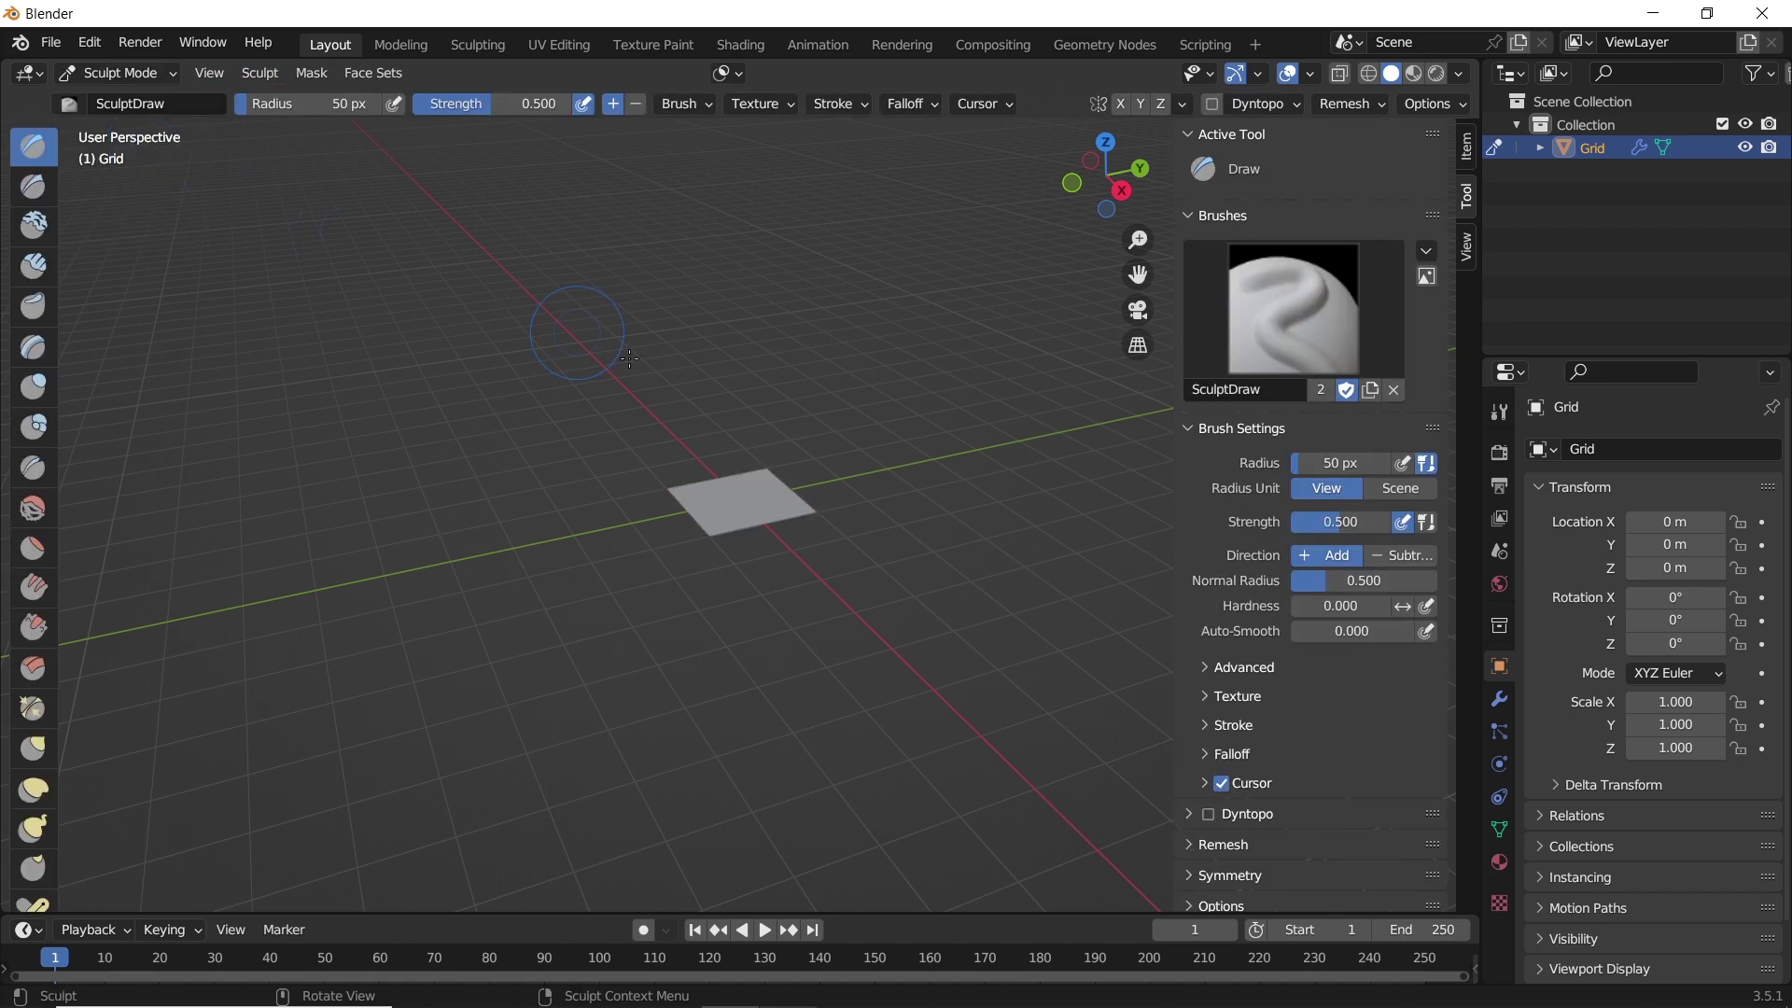
scroll(779, 501, "up", 2)
scroll(719, 560, "up", 2)
mouse_move(720, 561)
middle_mouse_down()
mouse_move(791, 594)
mouse_move(663, 500)
middle_mouse_up()
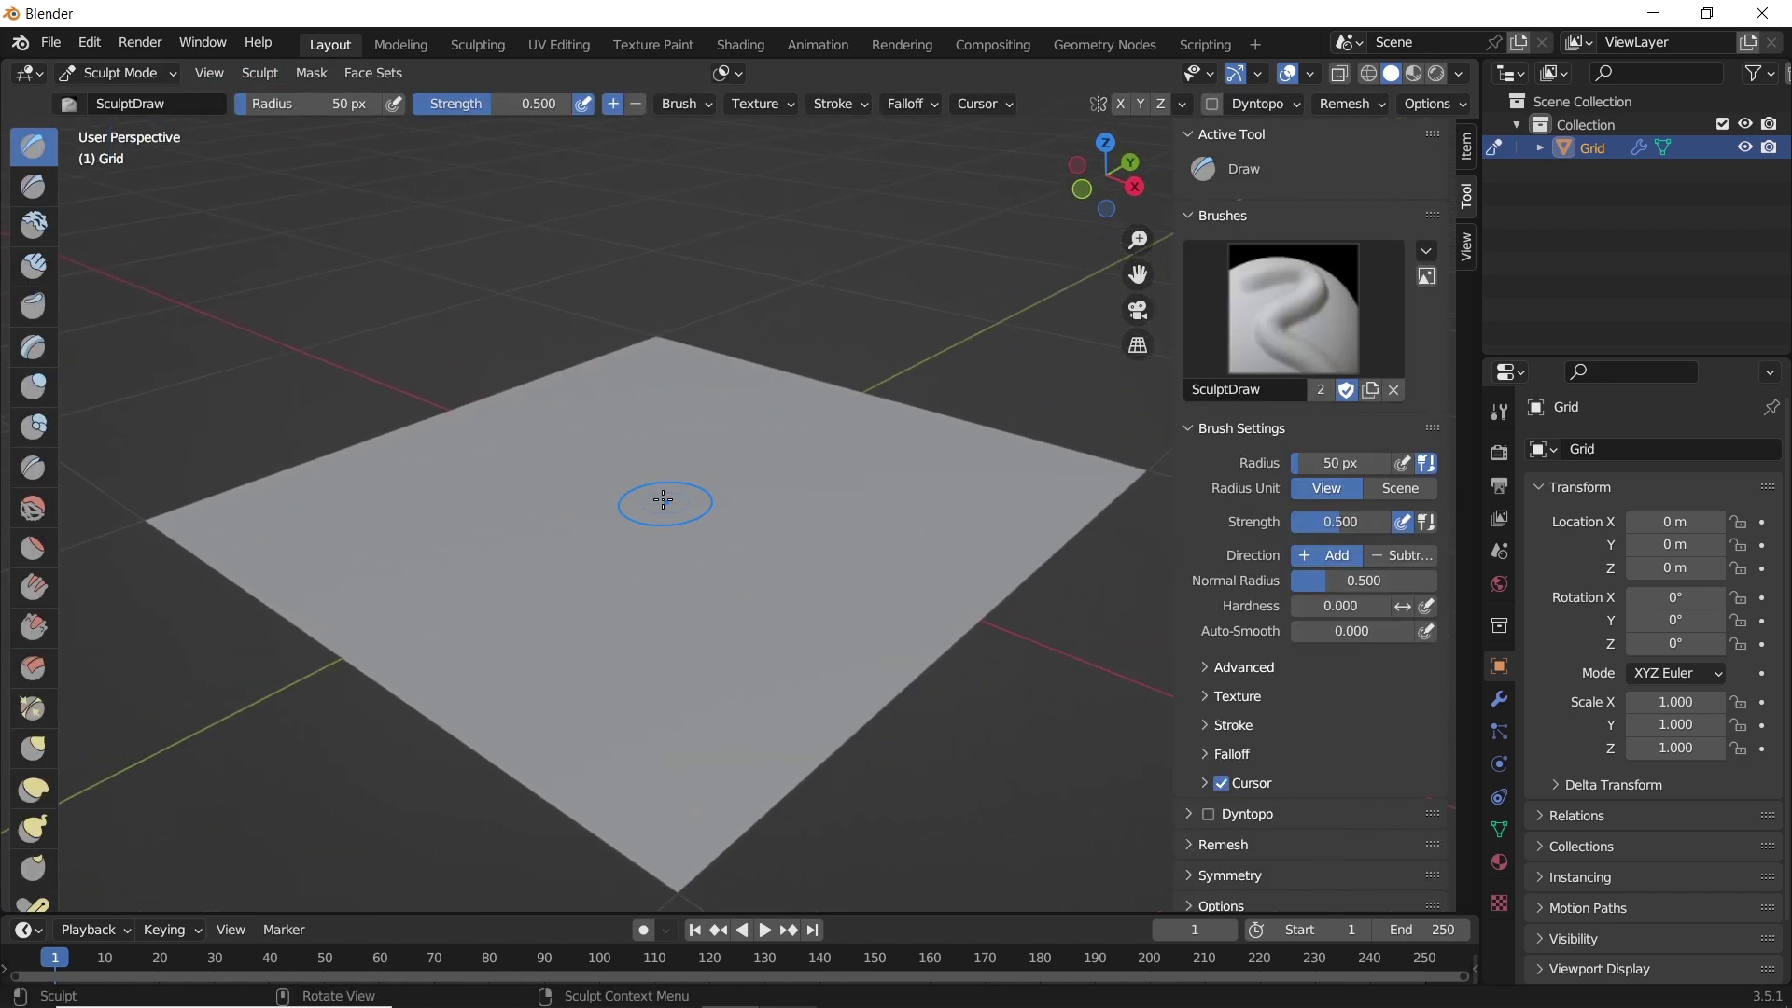
left_click(34, 828)
left_click(316, 104)
type("200")
key("Return")
left_click_drag(631, 514, 821, 219)
mouse_move(821, 220)
middle_mouse_down()
mouse_move(492, 432)
mouse_move(821, 440)
middle_mouse_up()
scroll(821, 440, "up", 2)
scroll(1257, 557, "down", 7)
scroll(1256, 556, "down", 1)
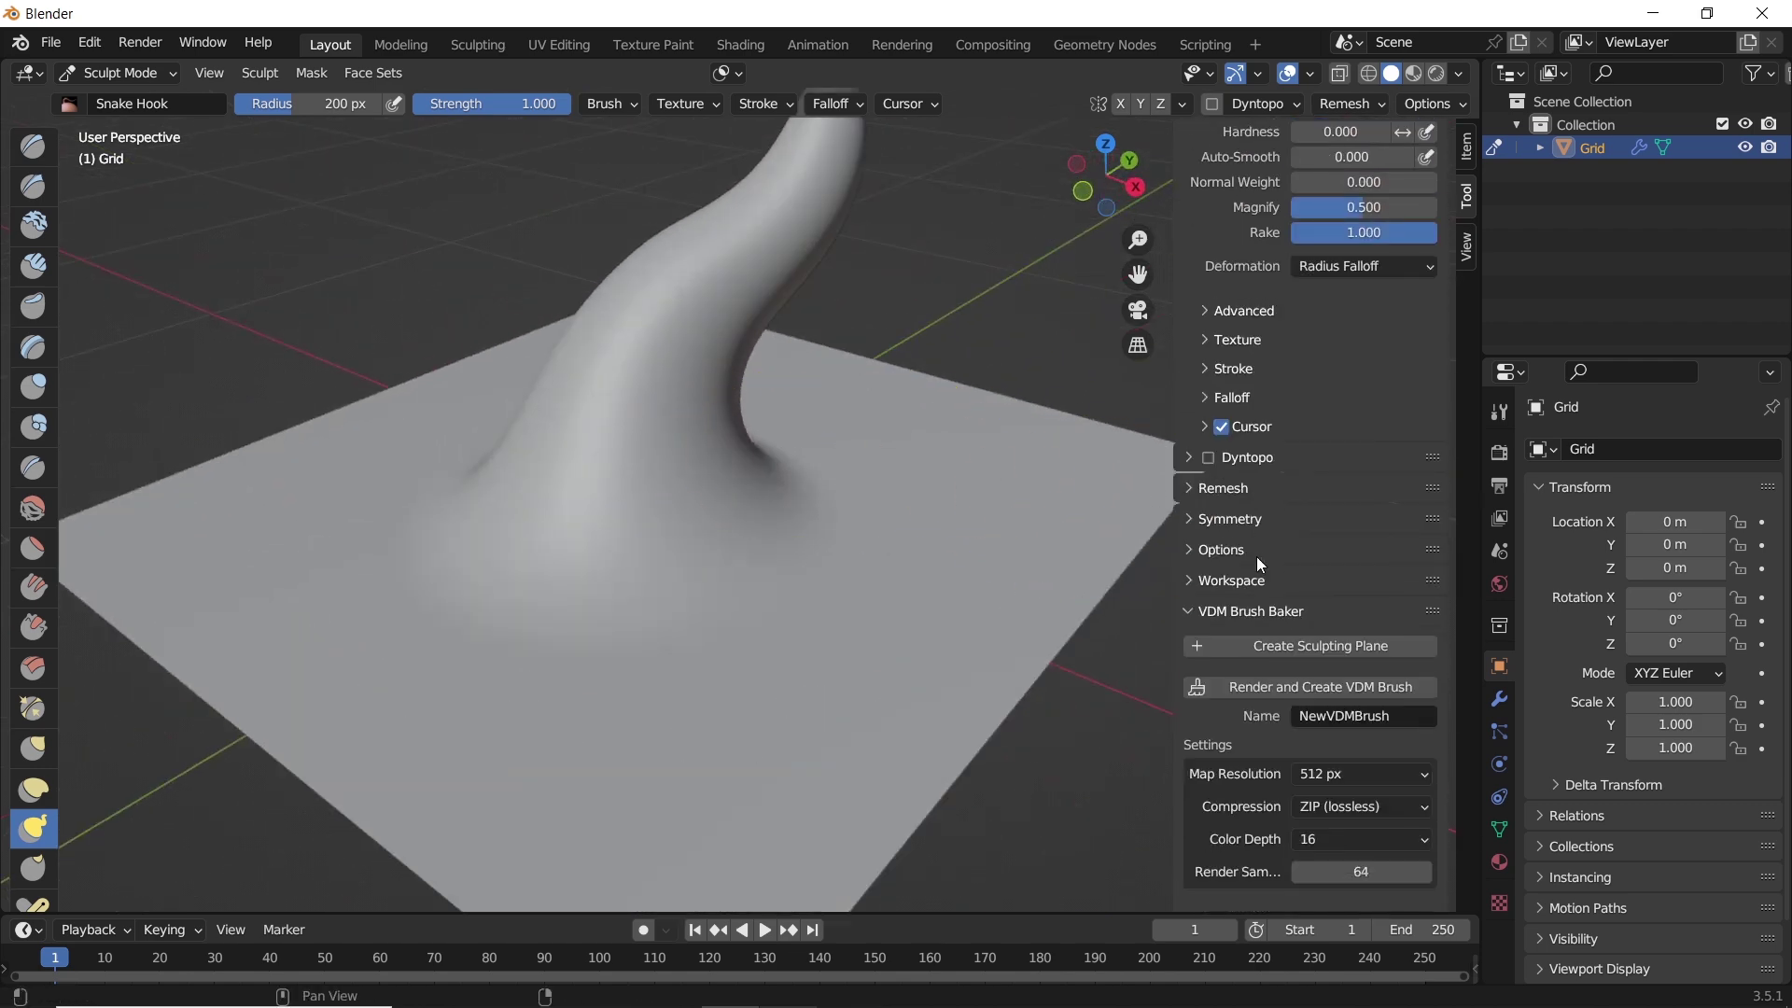
- Set the bake Map Resolution to 1024 px and name the brush Horn TOOT
left_click(1345, 773)
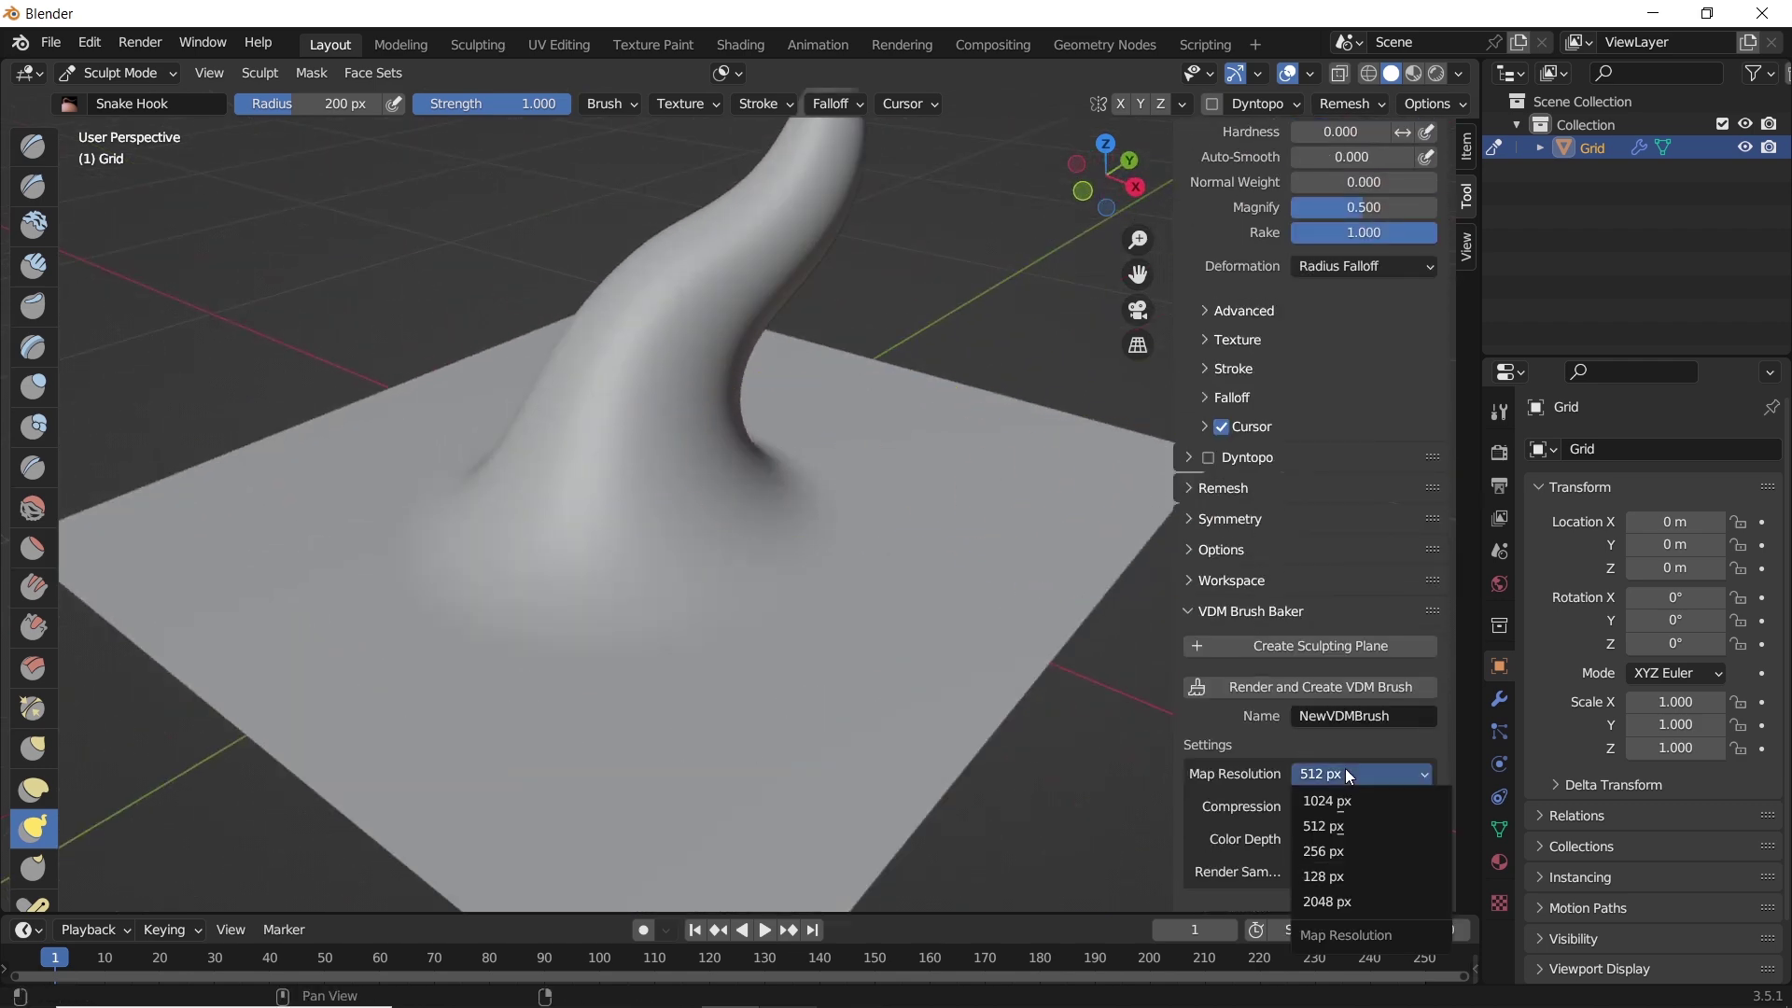
left_click(1327, 802)
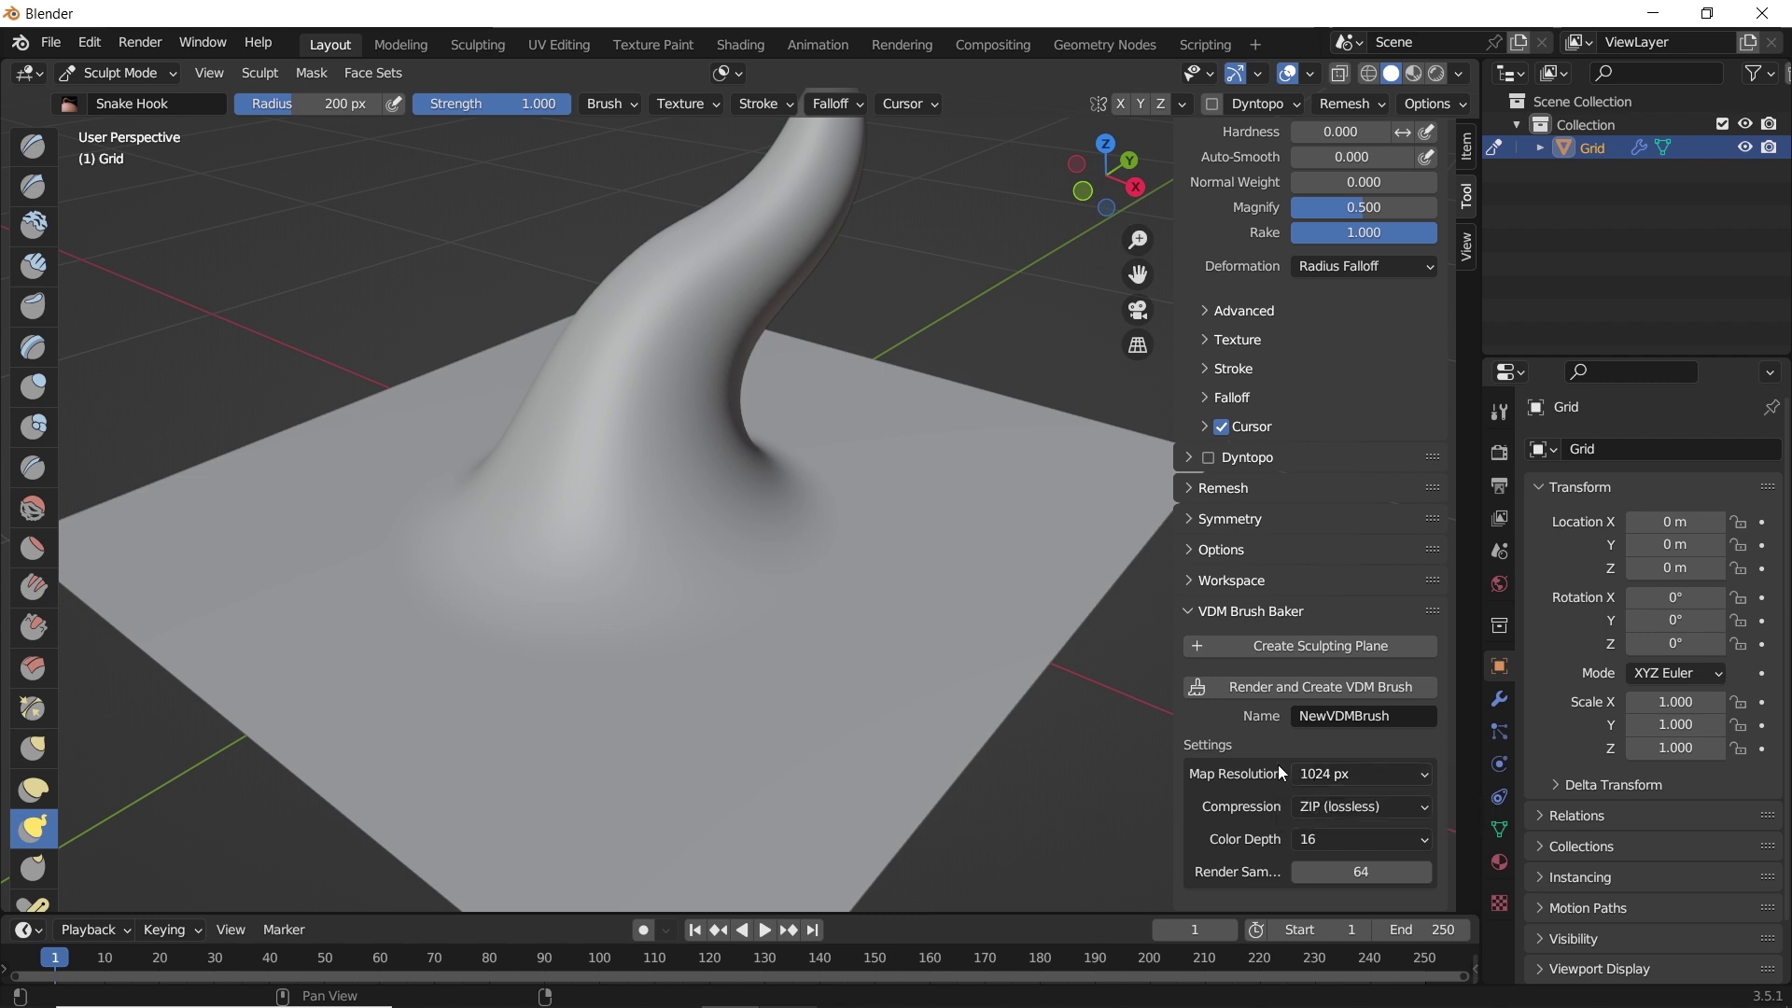
left_click_drag(1171, 821, 1124, 827)
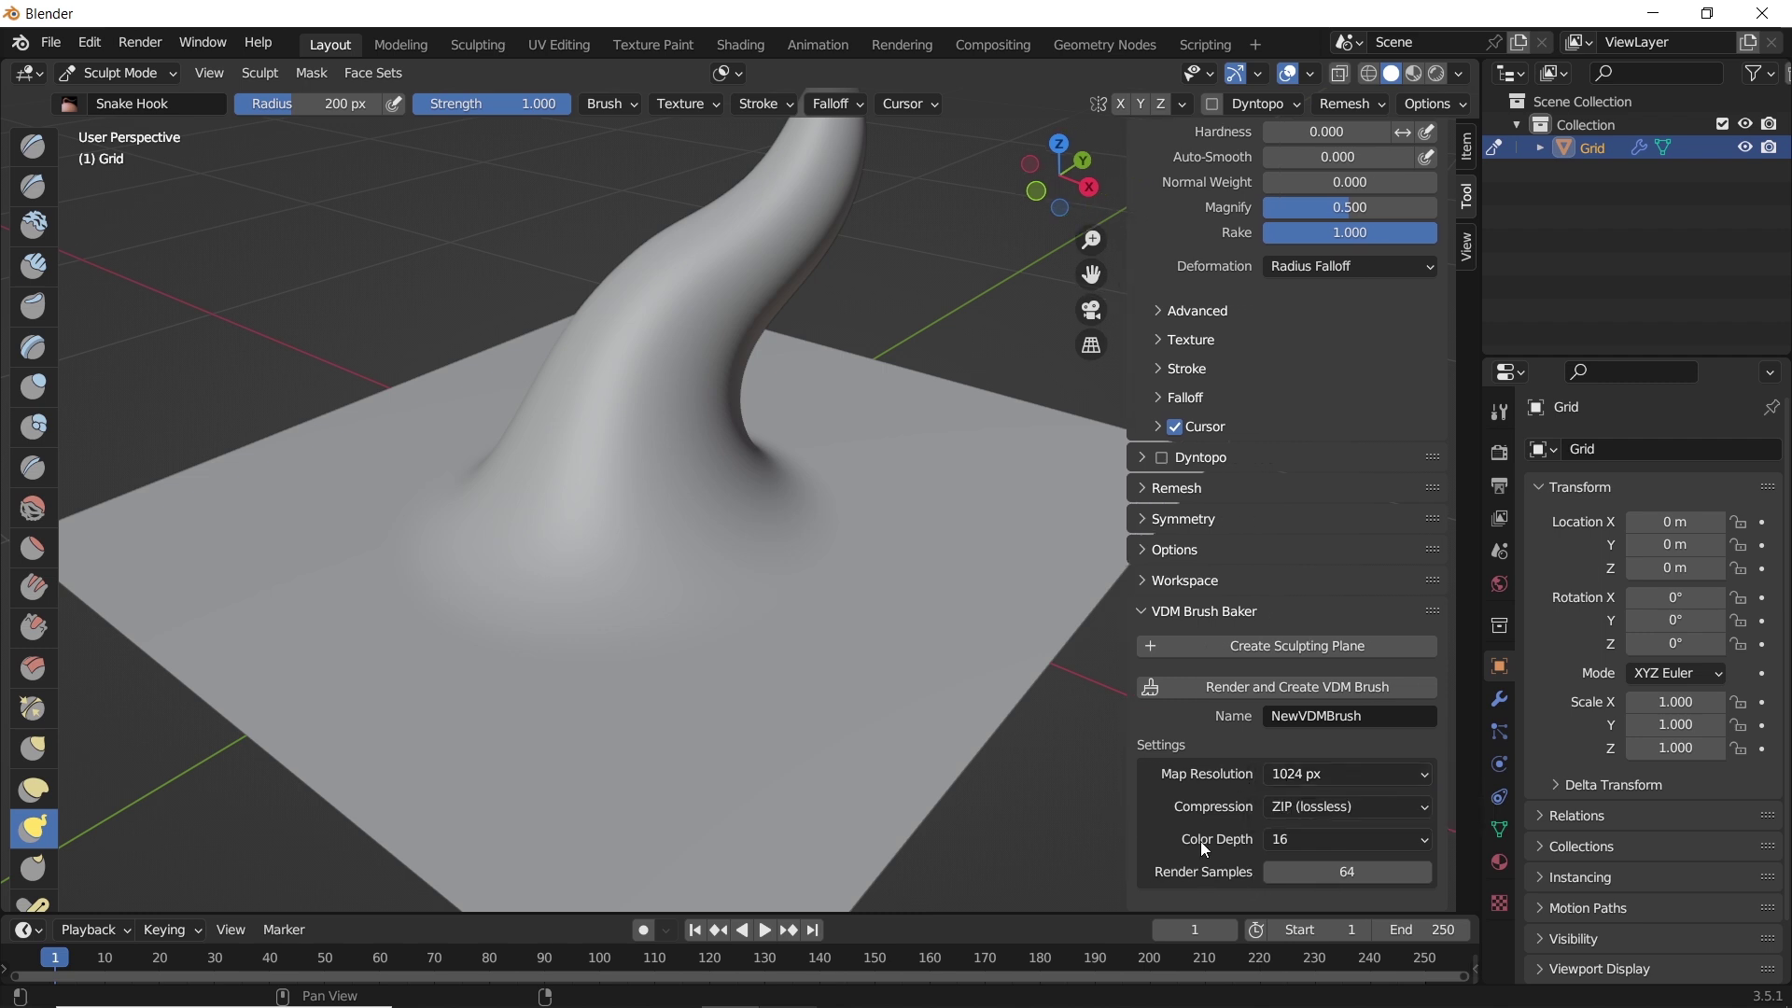
left_click(1374, 724)
type("Horn TOOT")
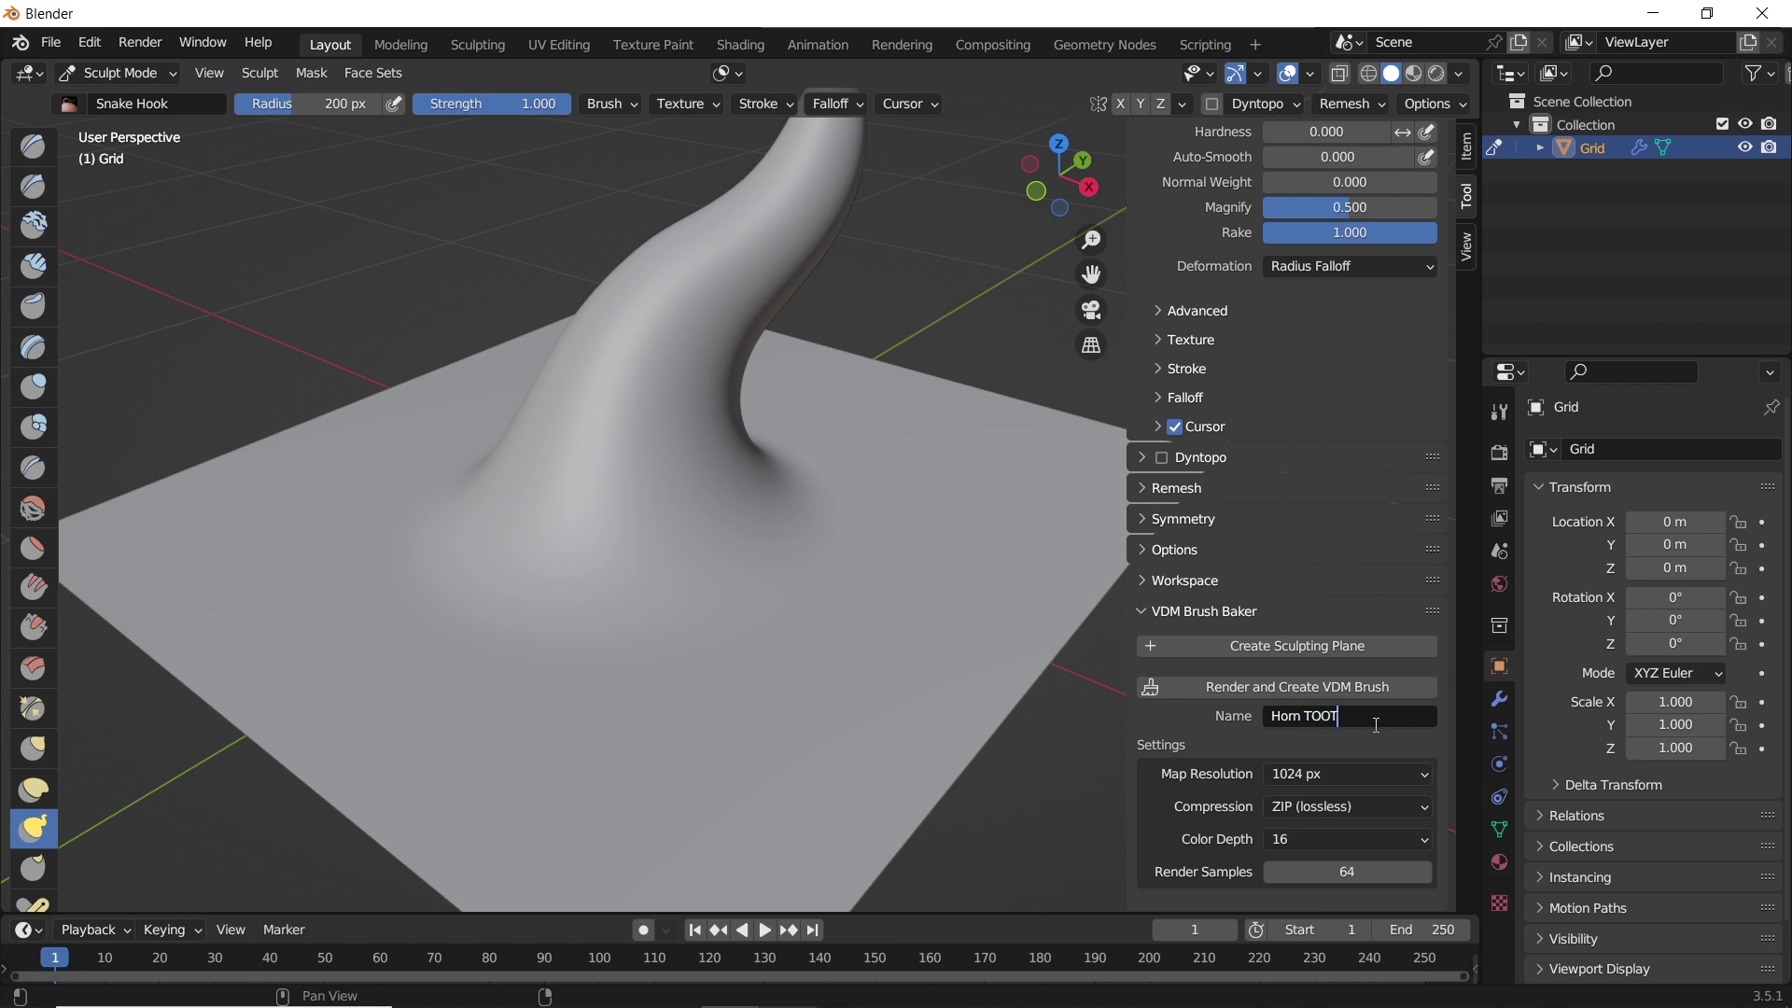
key("Return")
- Bake Horn TOOT, select it for drawing, then undo back to before the bake
left_click(1350, 684)
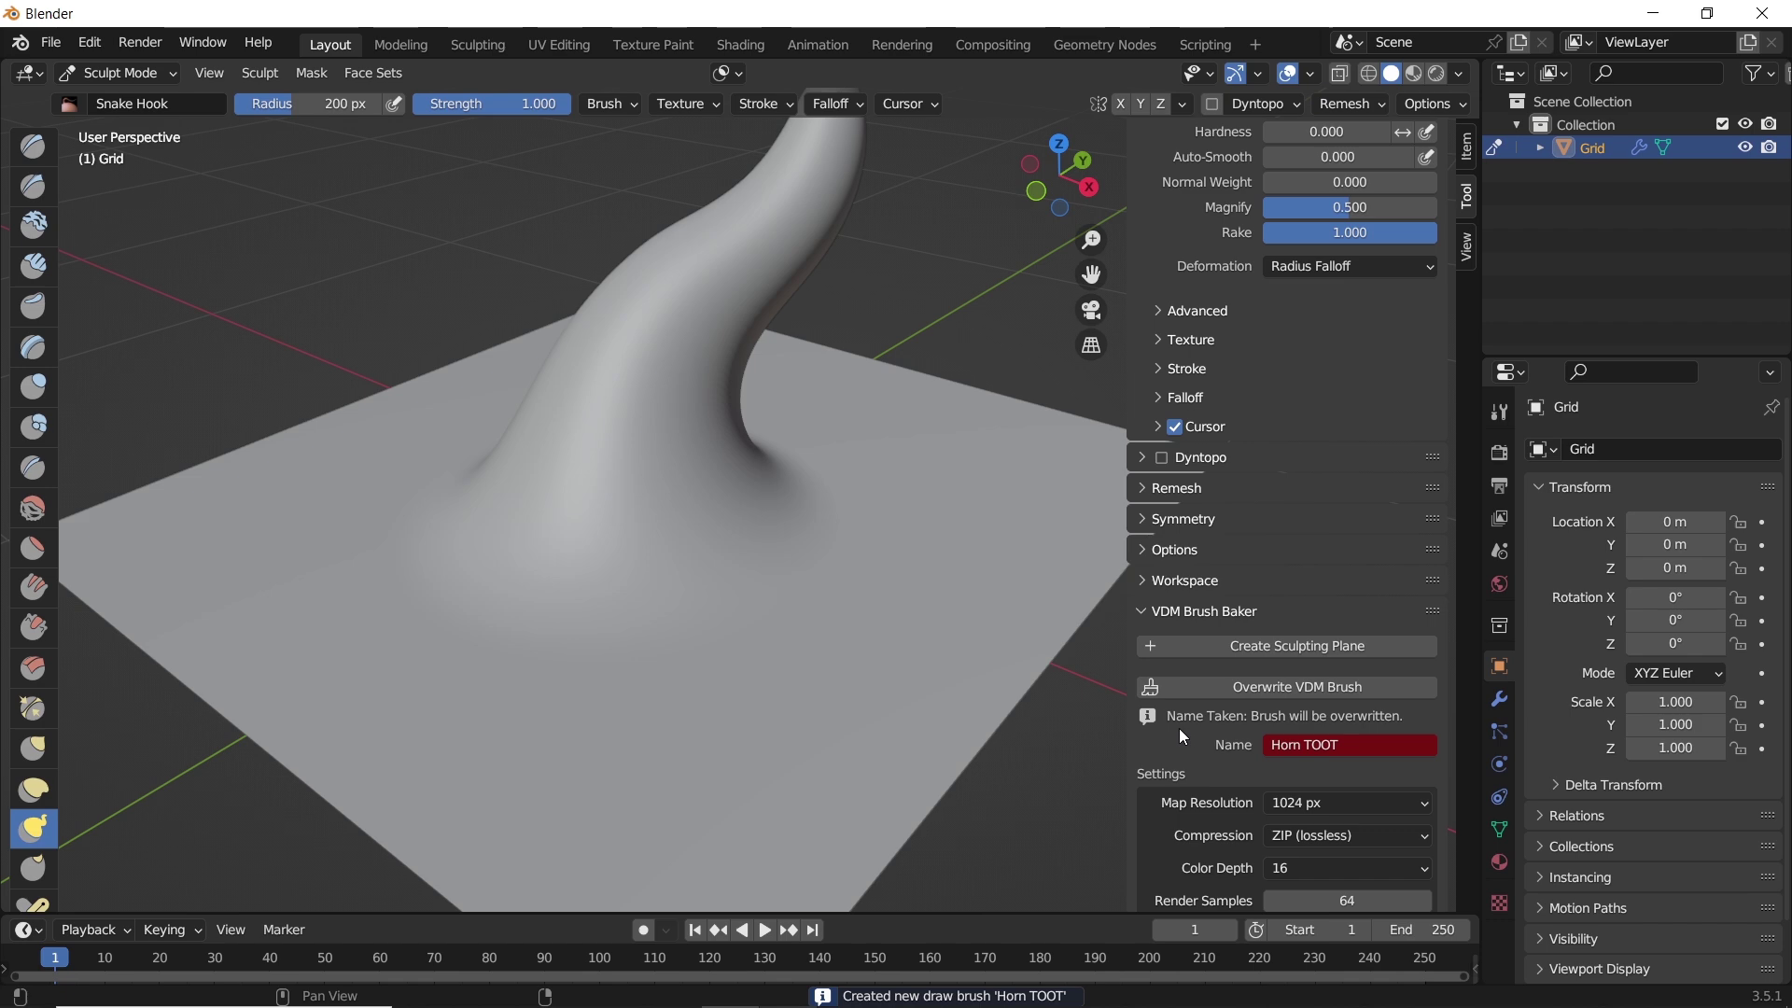
scroll(1337, 728, "up", 10)
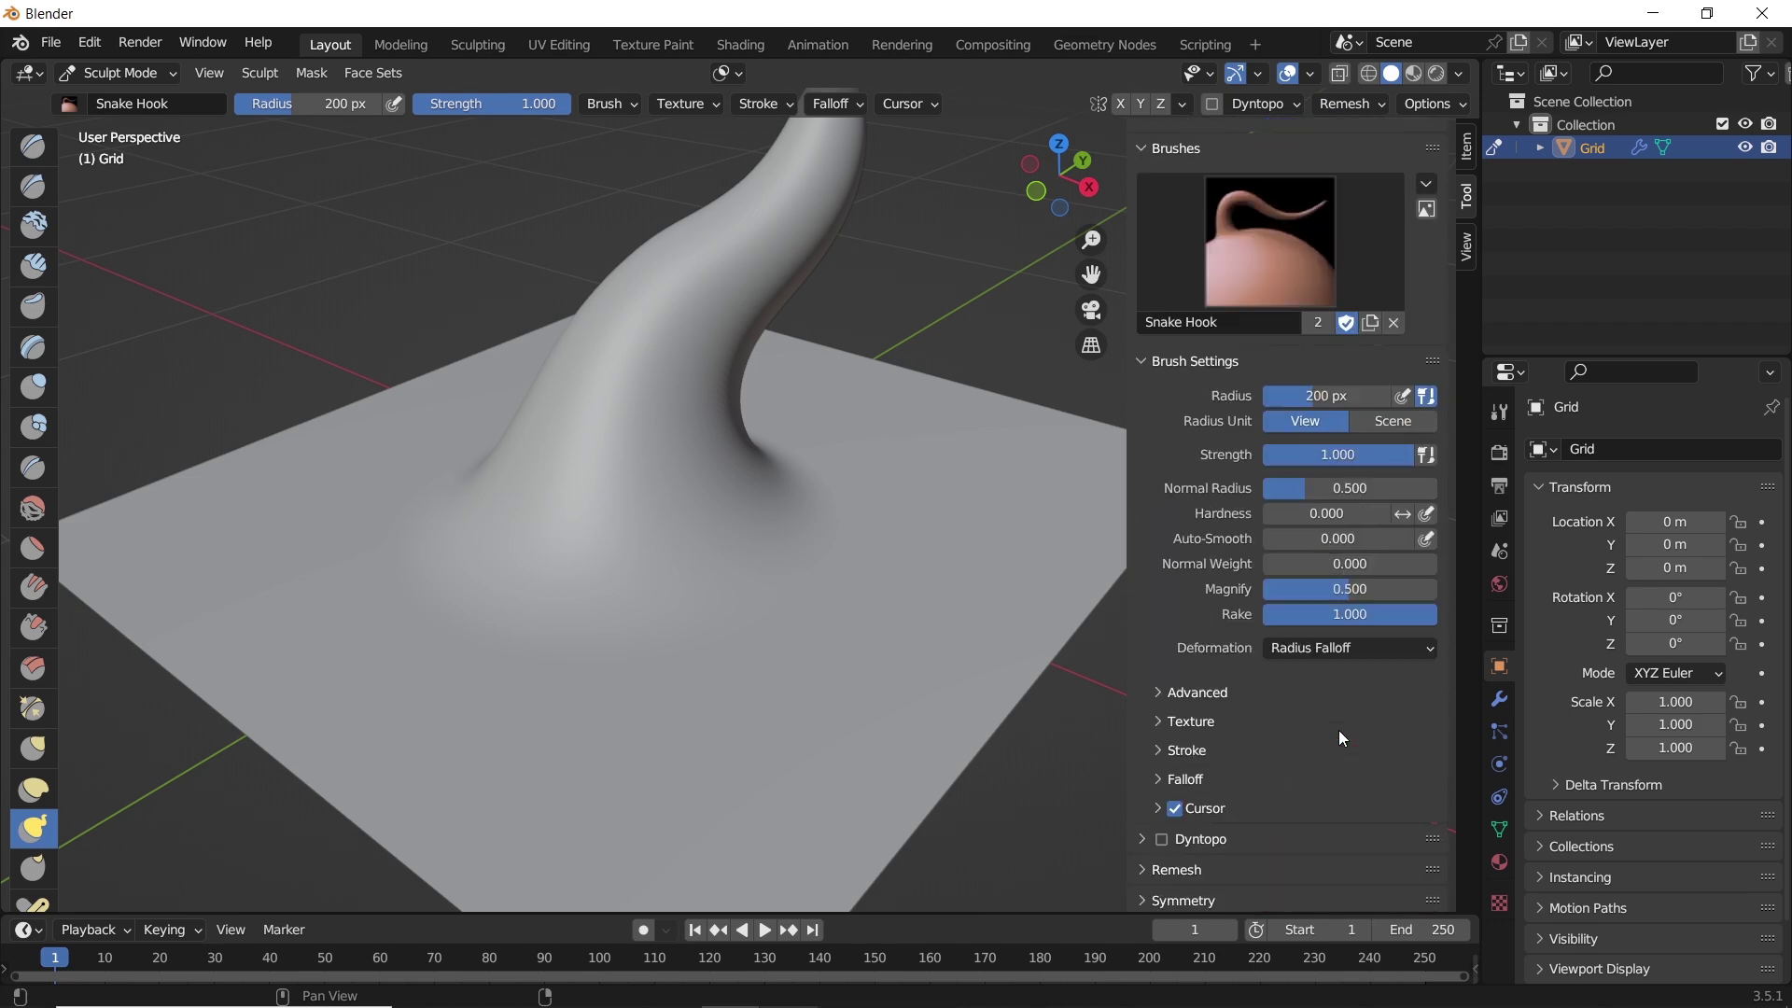
left_click(1214, 280)
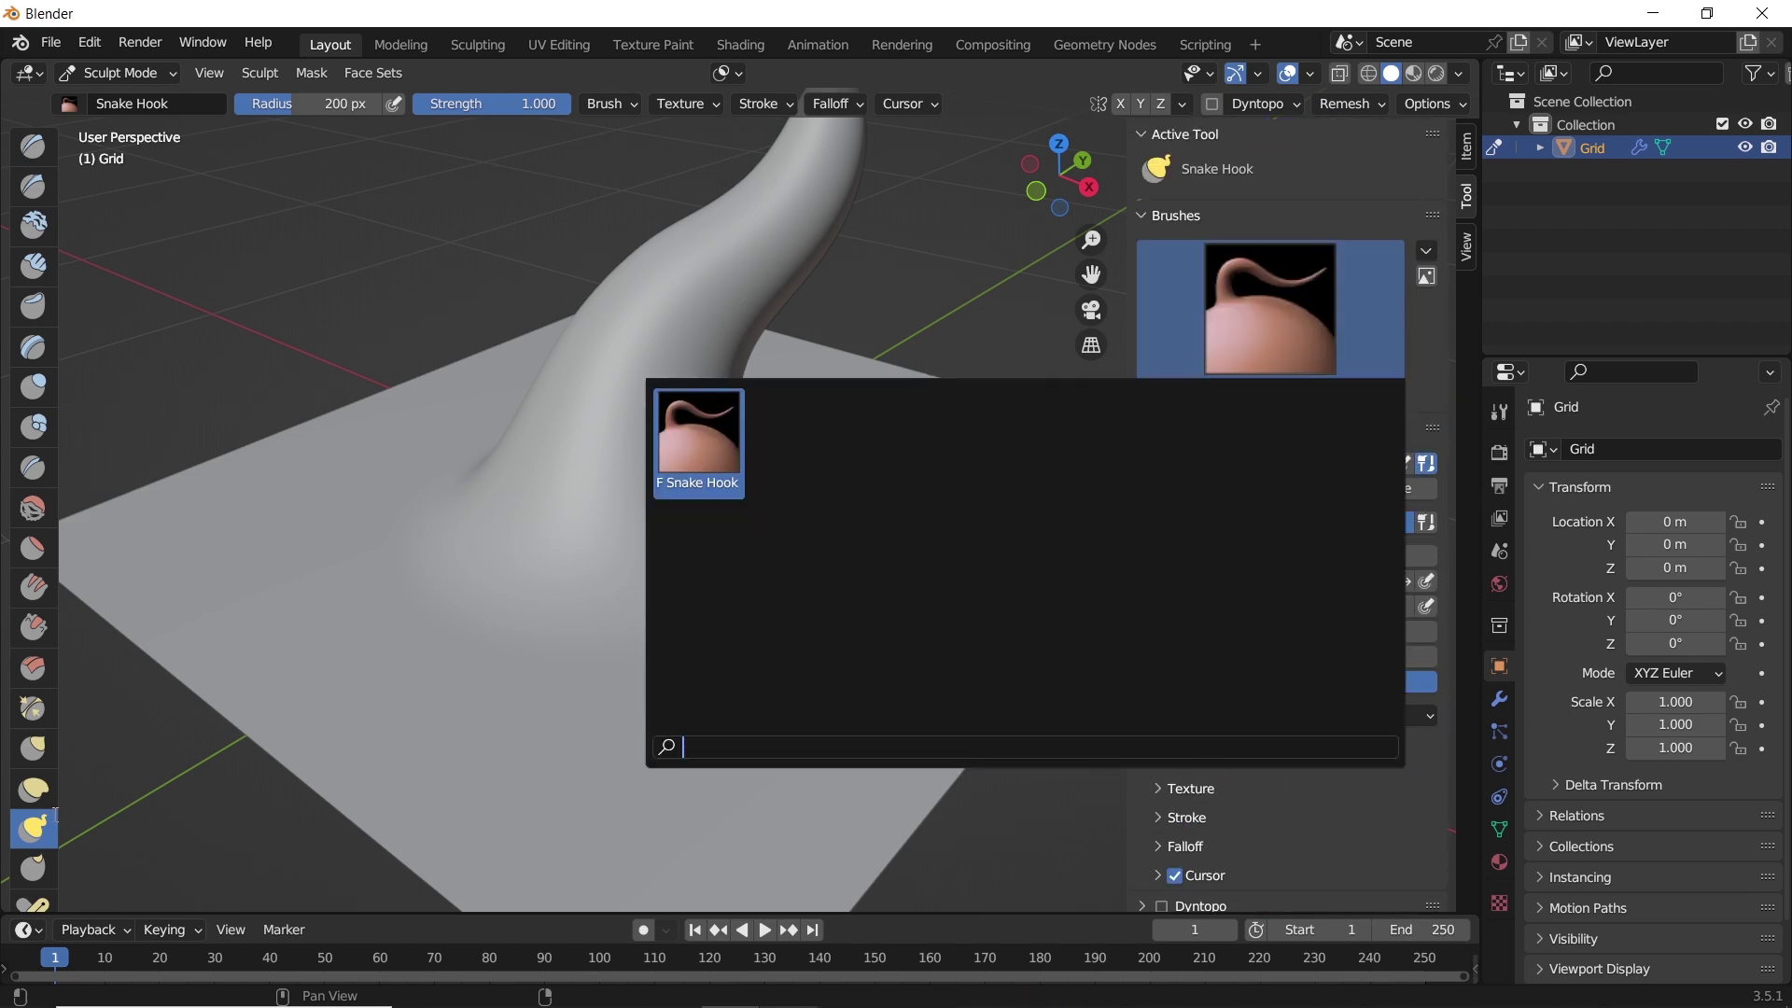
left_click(30, 149)
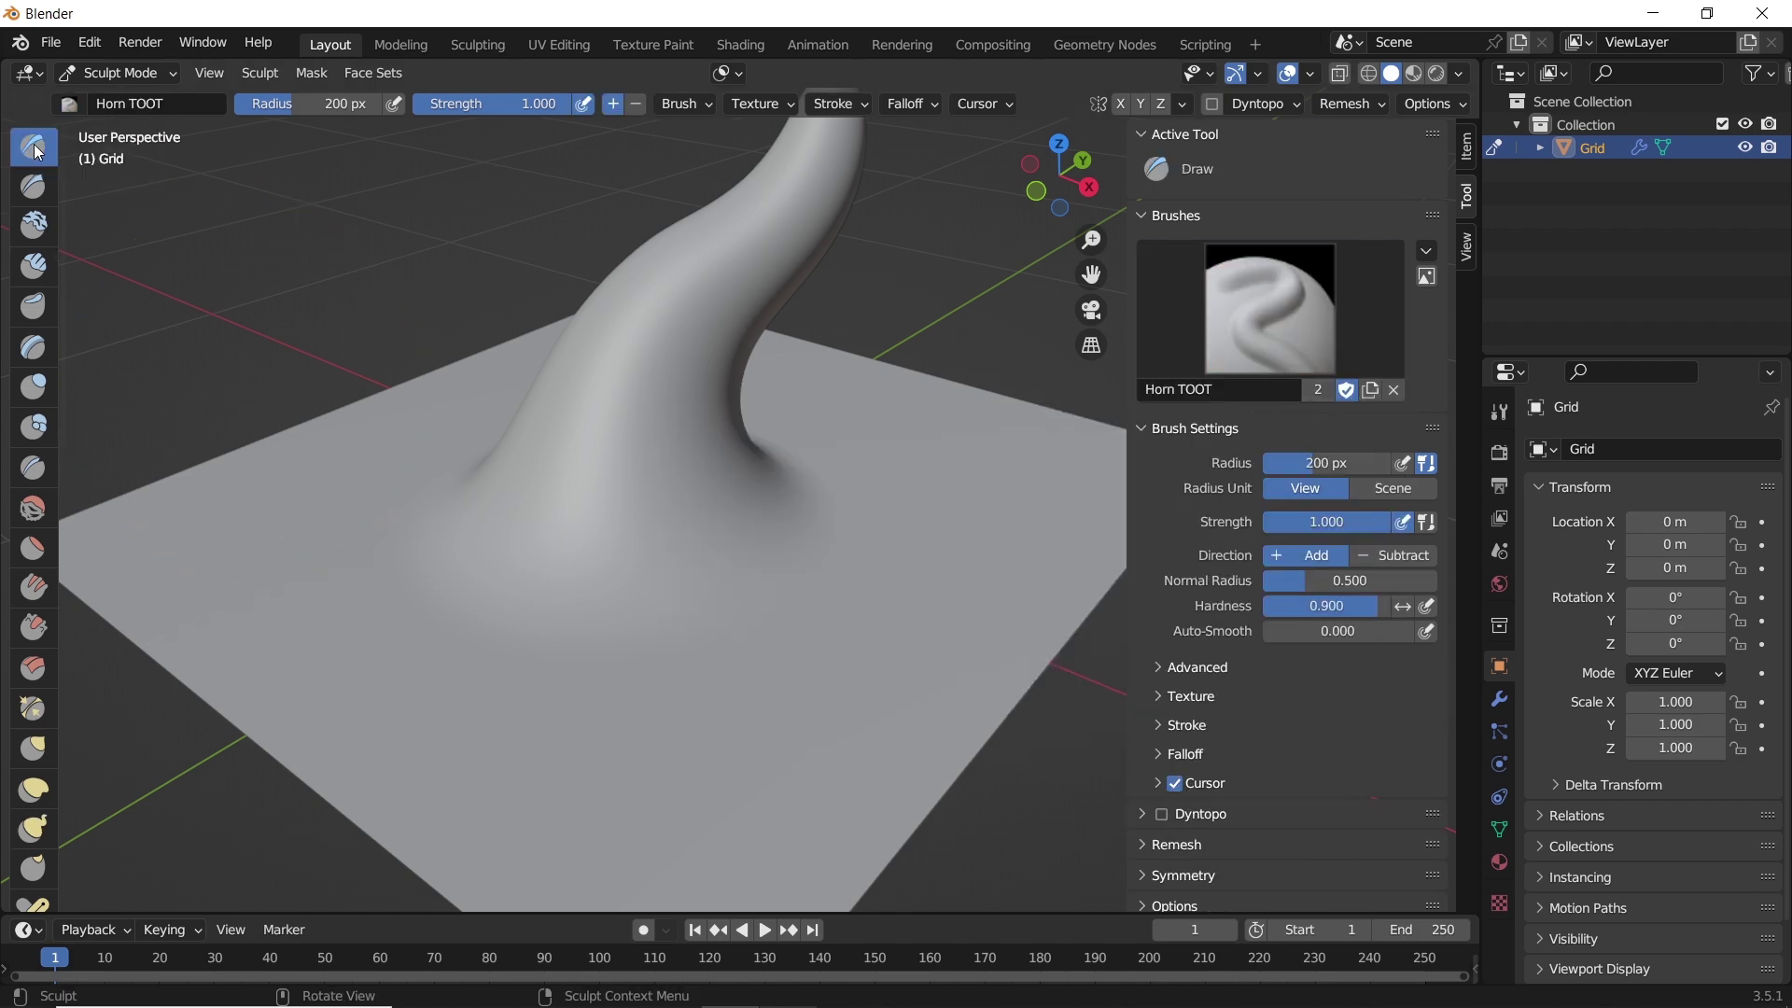
scroll(1407, 731, "down", 5)
scroll(1408, 731, "down", 2)
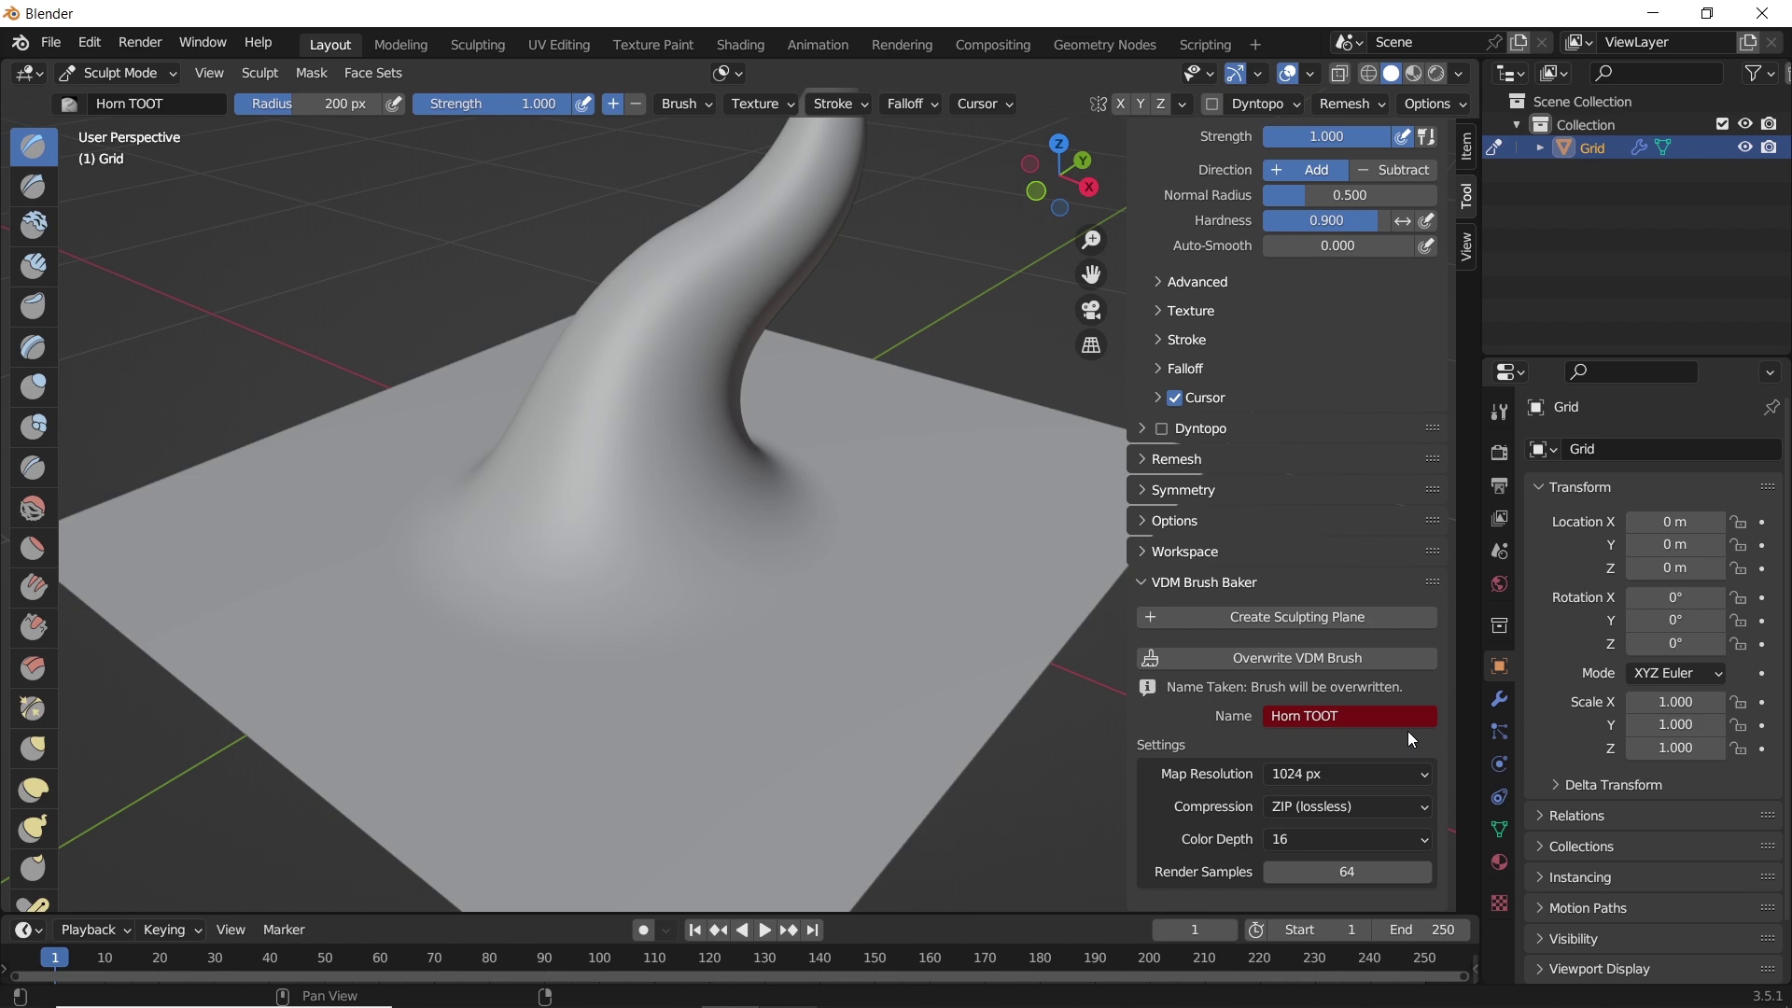
left_click(89, 43)
mouse_move(148, 126)
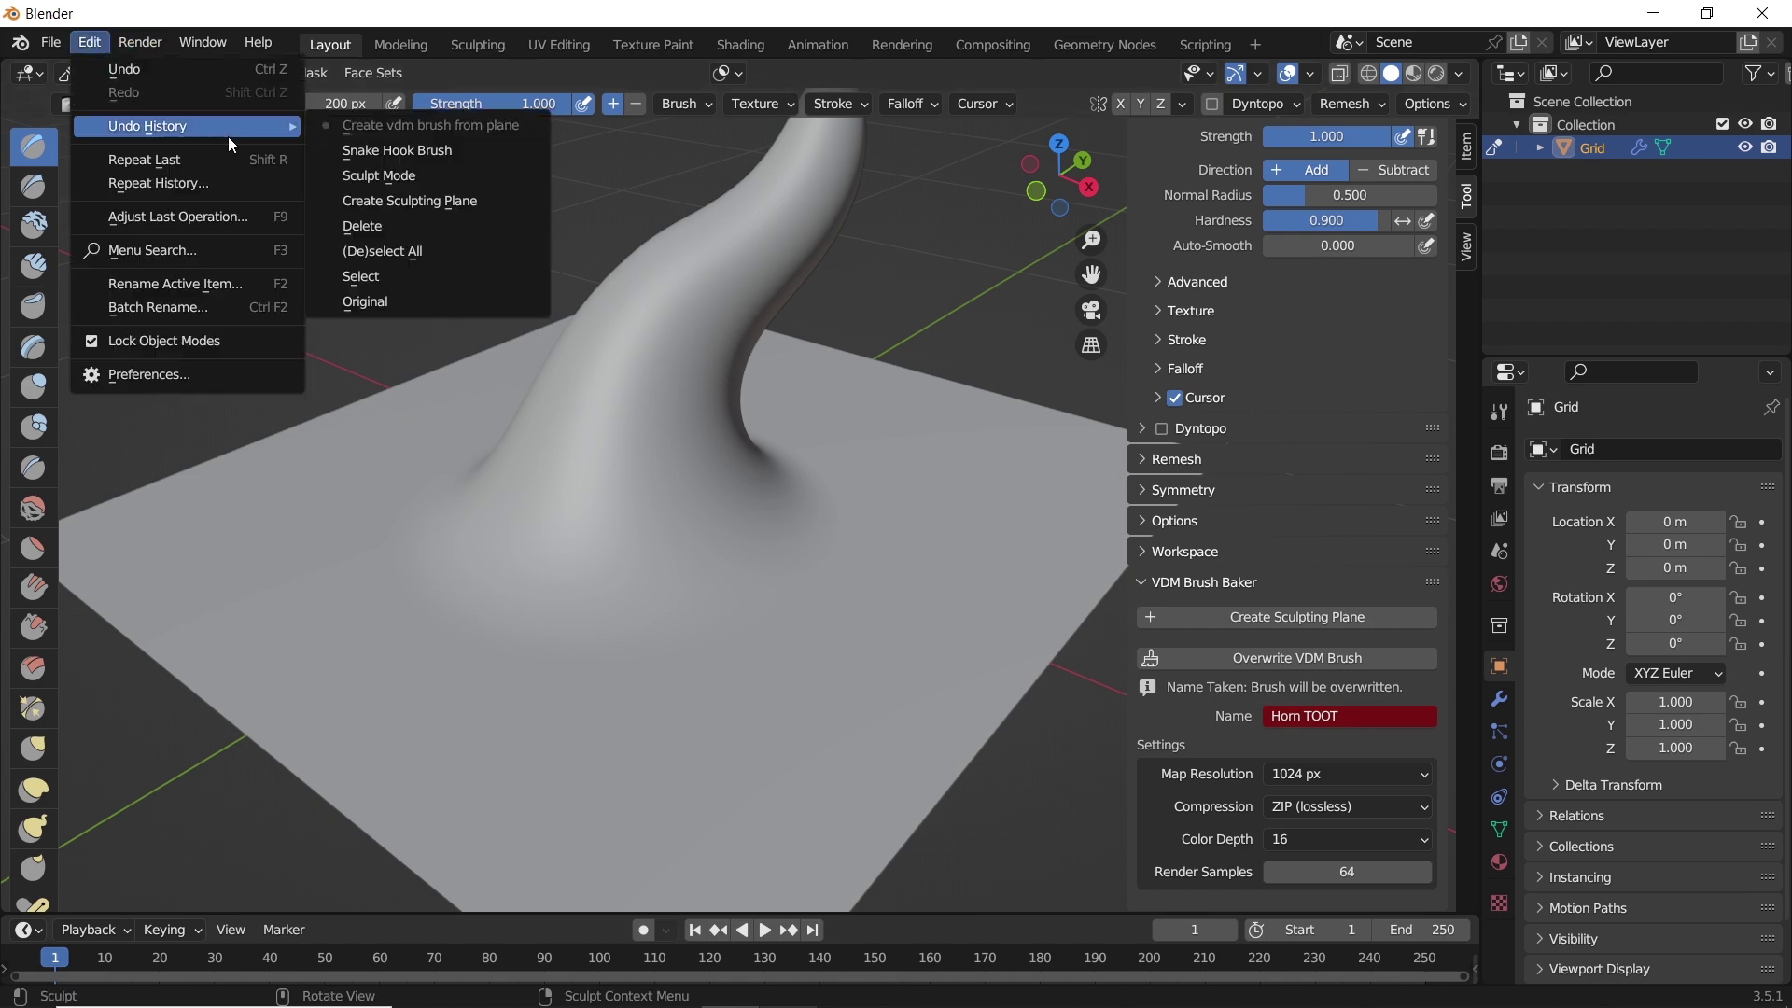
left_click(380, 171)
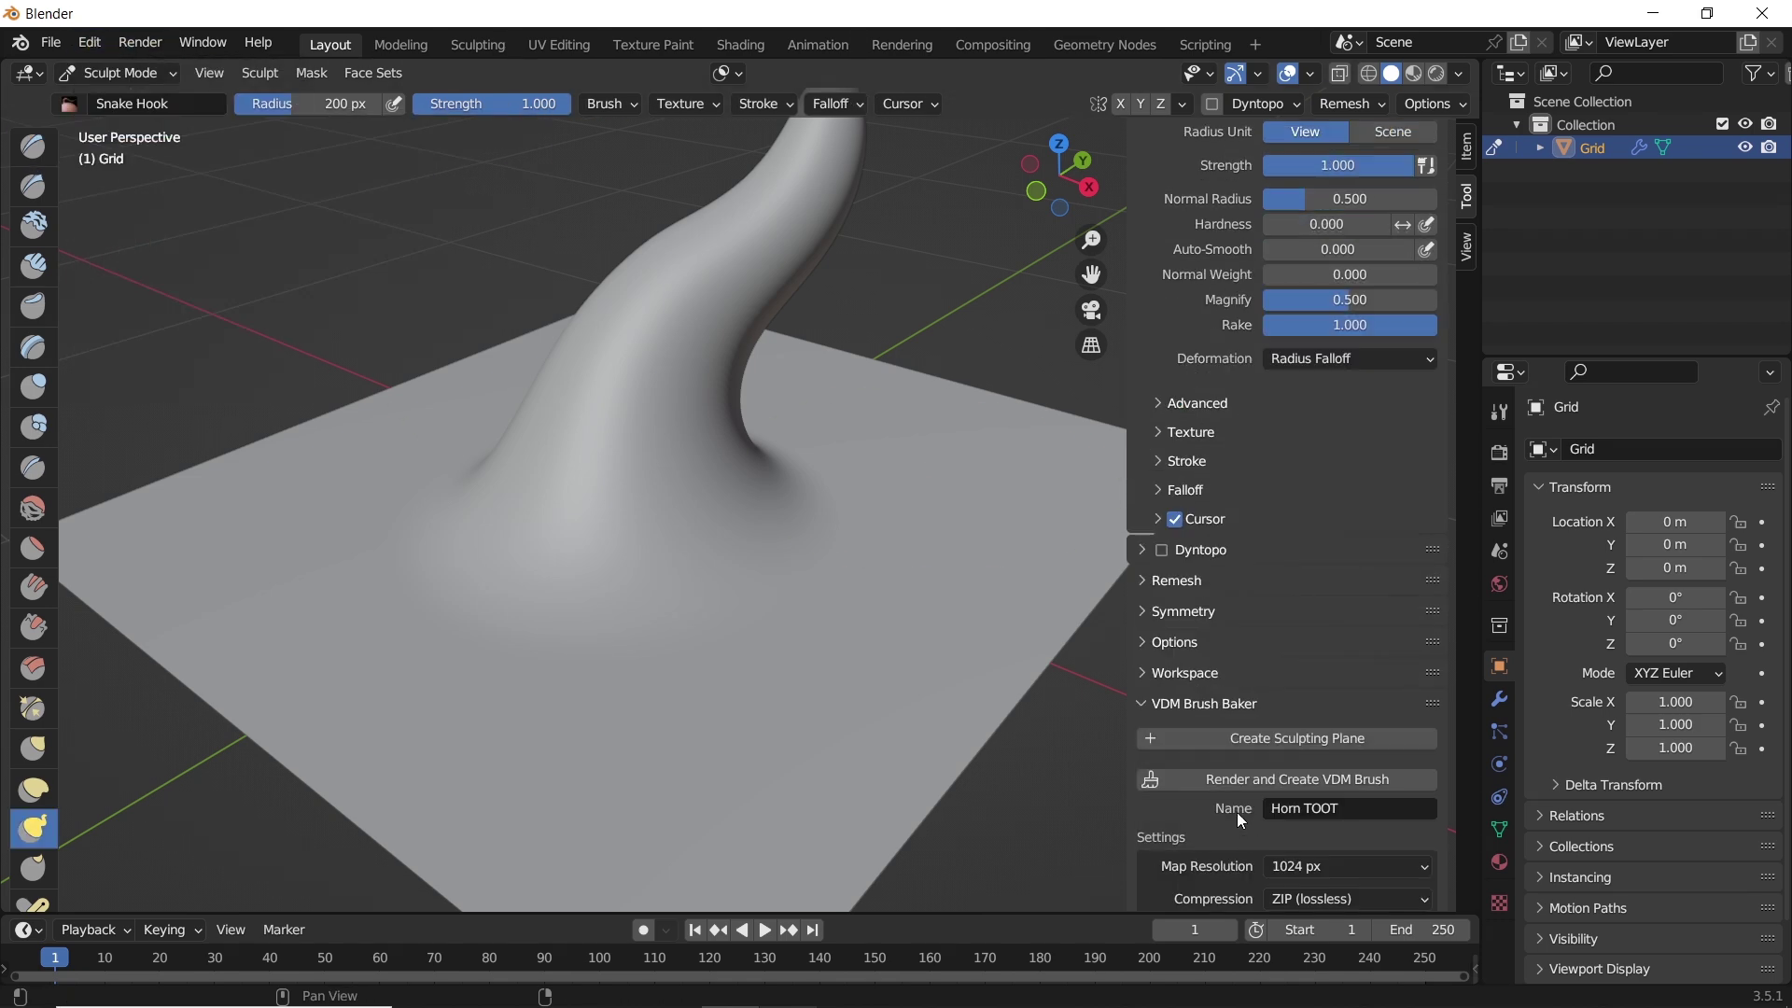
- Bake the horn into the Horn TOOT Draw brush and select it from the brush list
left_click(40, 151)
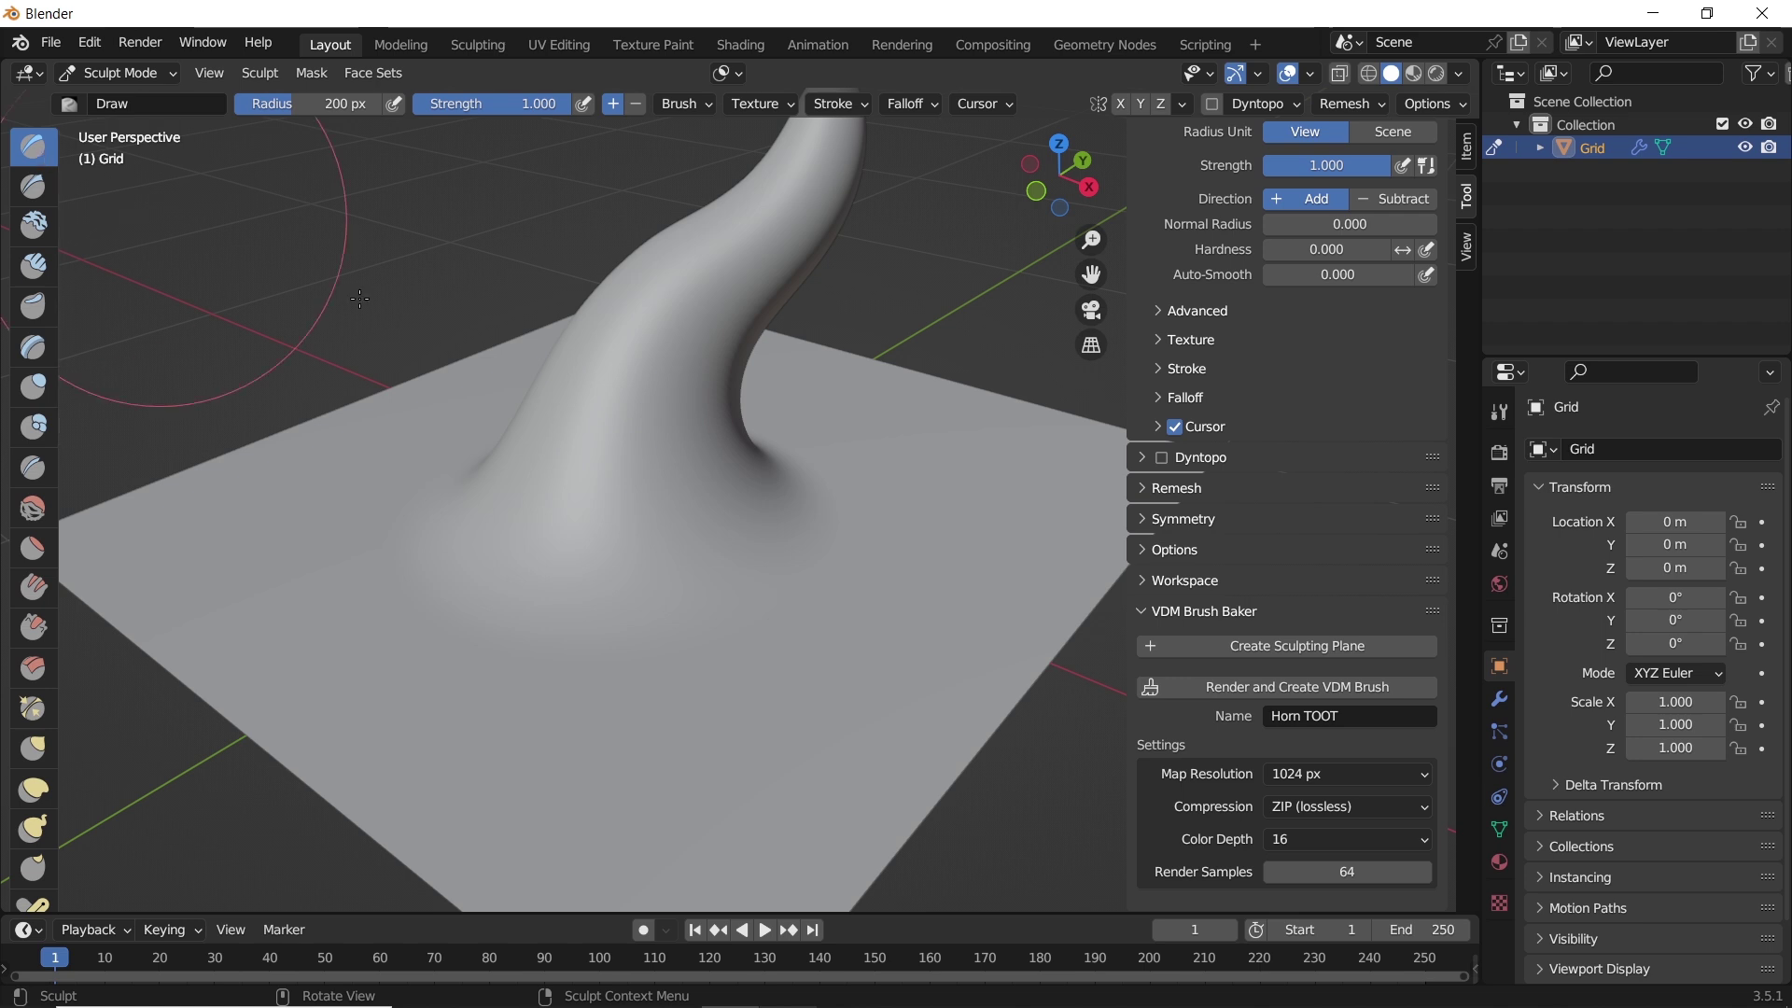
left_click(1293, 680)
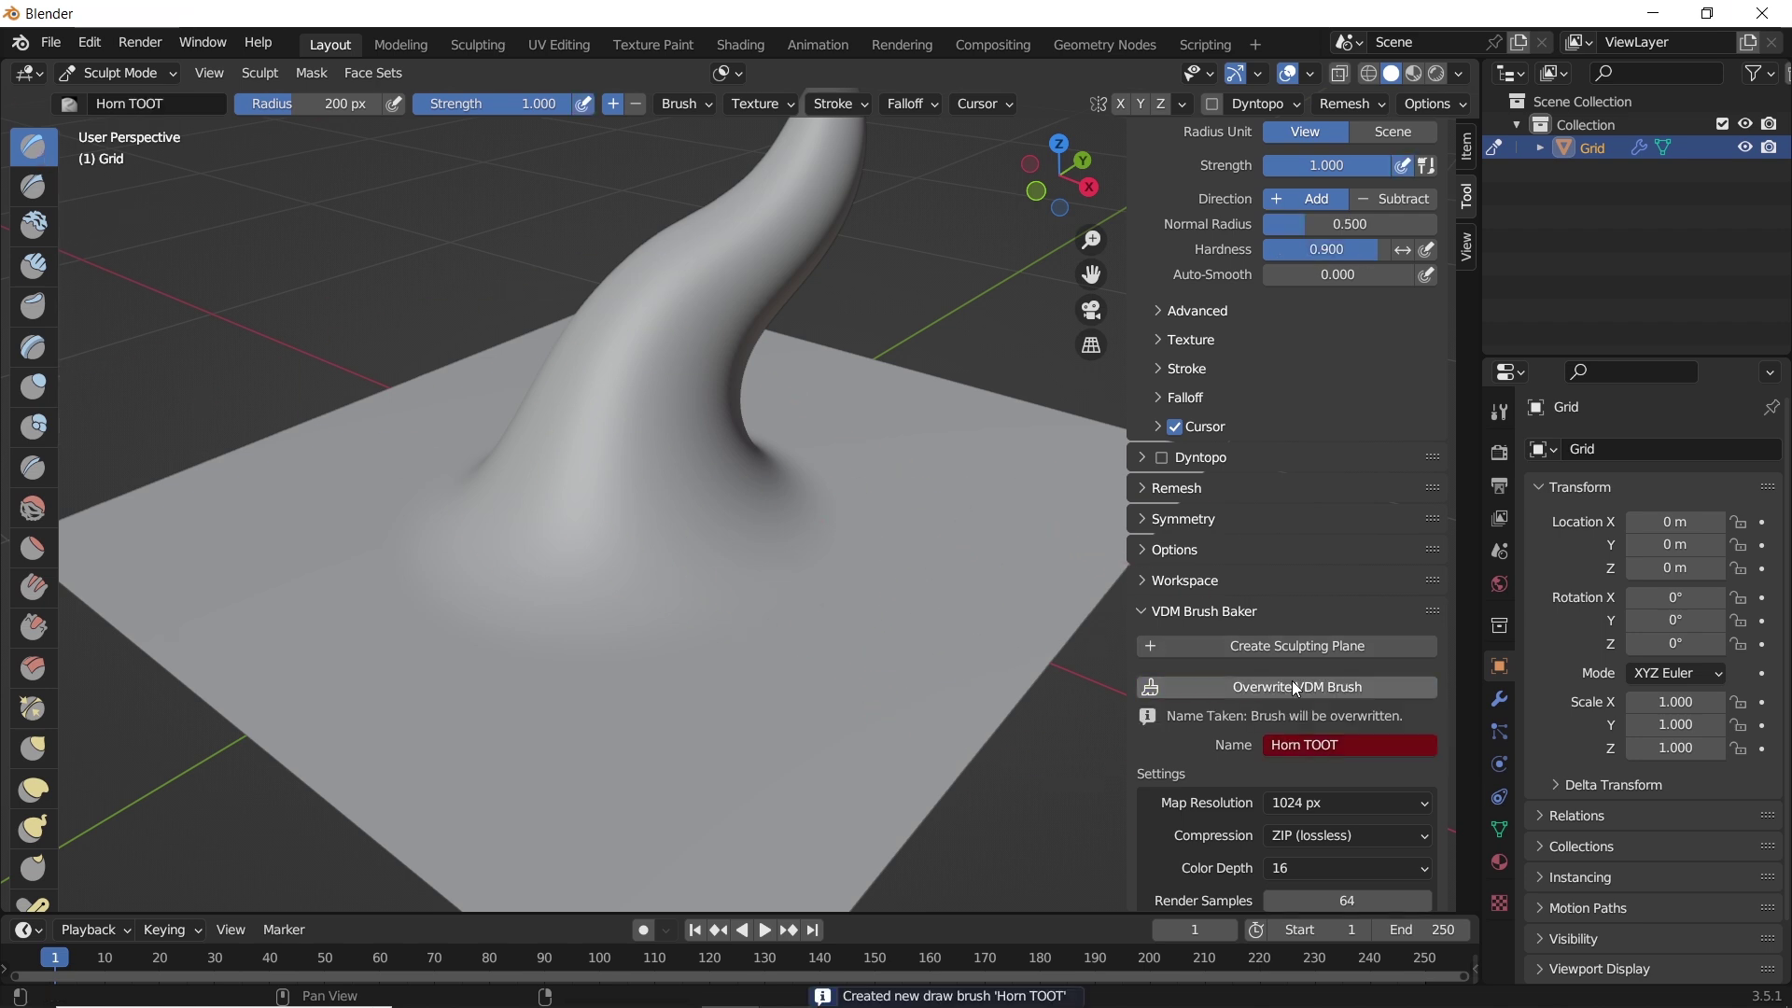
left_click(1234, 306)
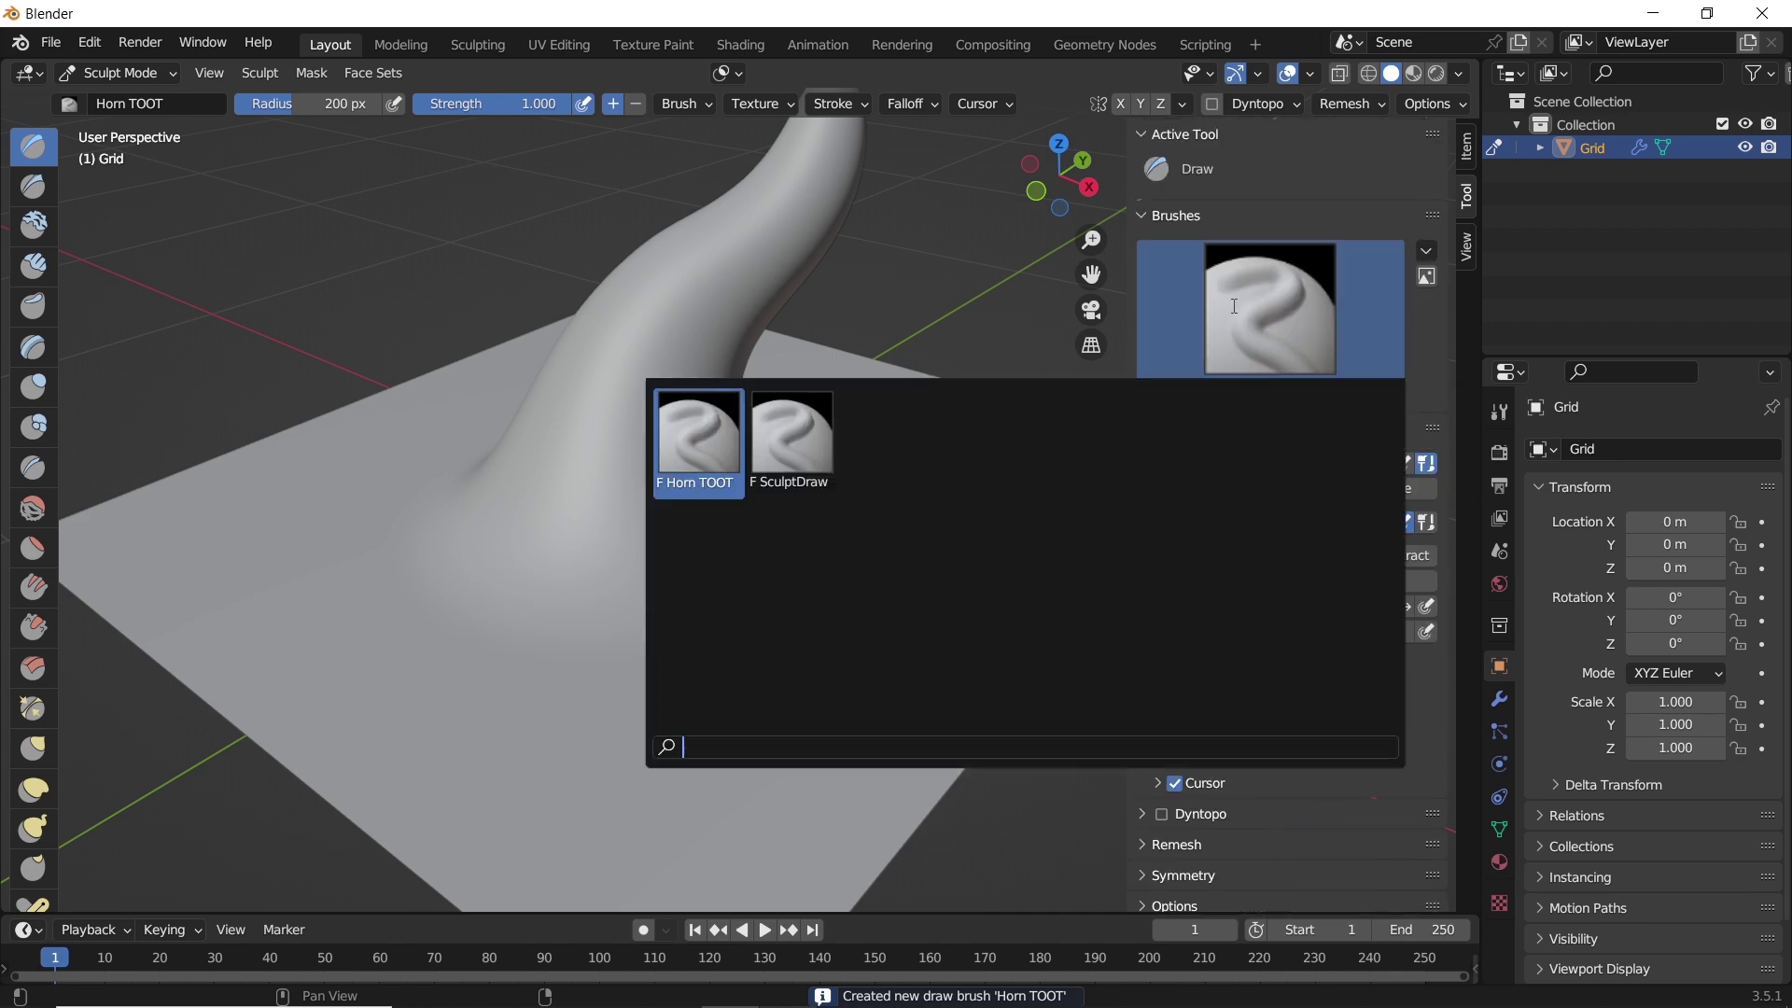
left_click(698, 441)
- Stamp two Horn TOOT horns on the plane and several across Suzanne's head
left_click_drag(686, 739, 768, 593)
left_click_drag(1032, 512, 1048, 440)
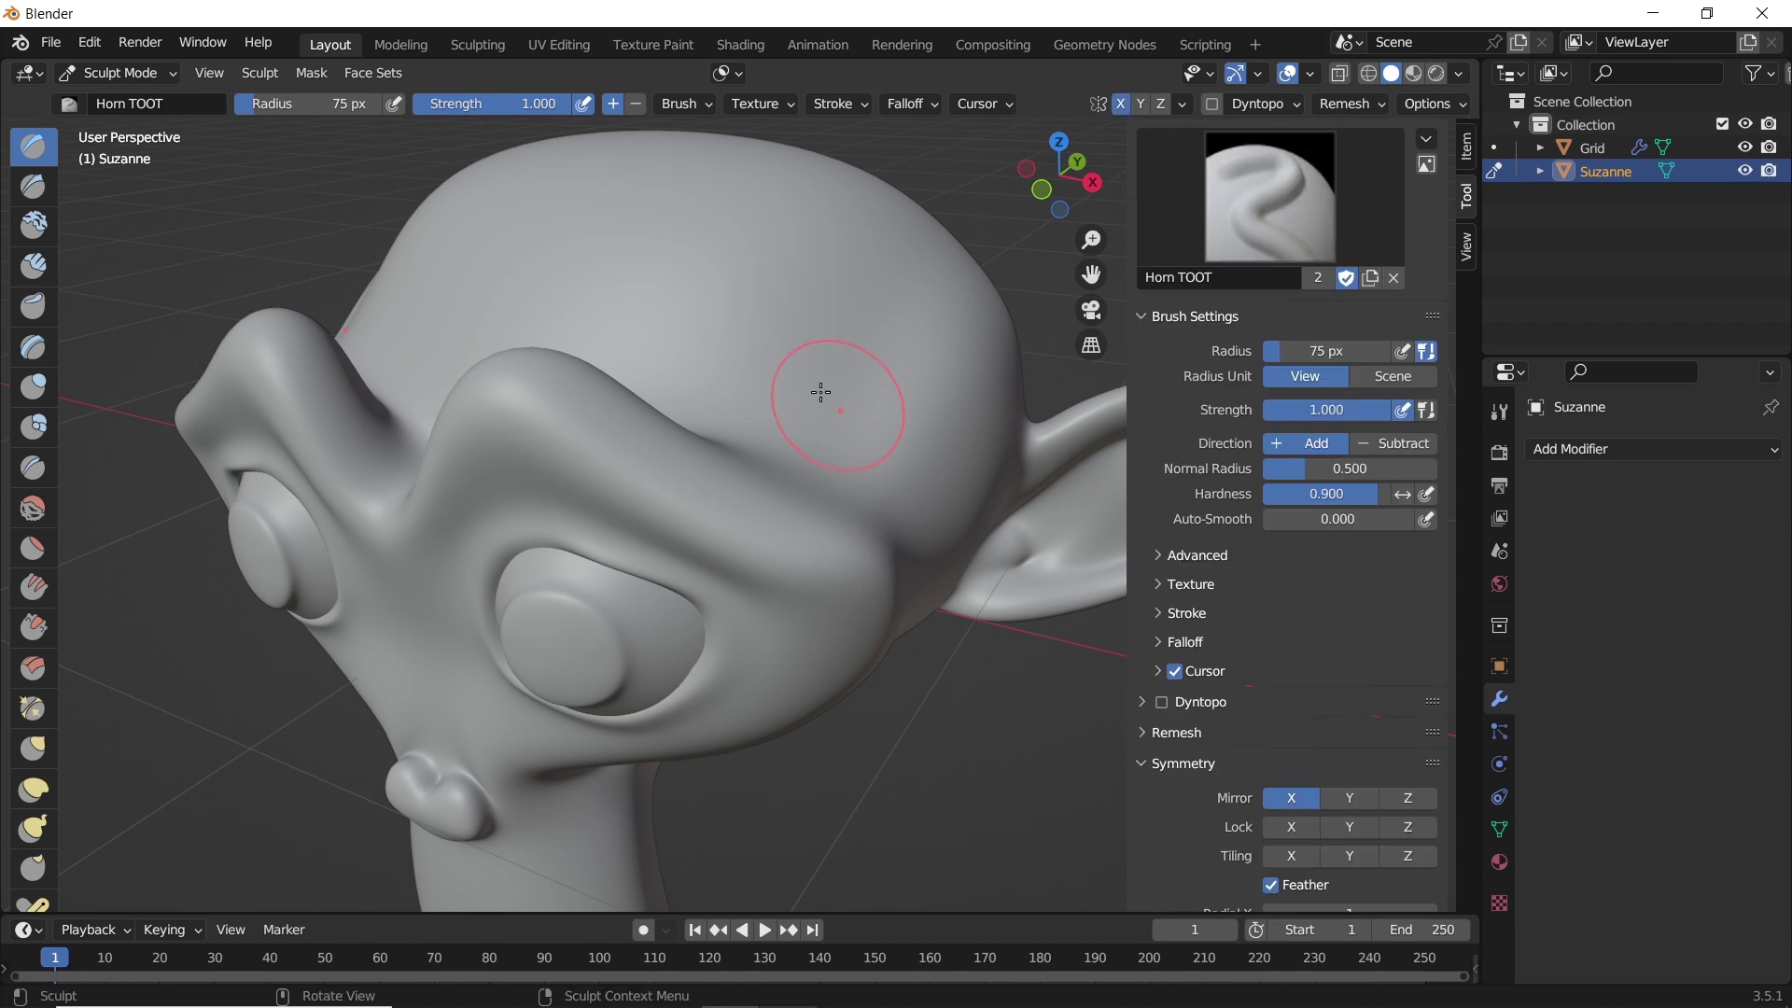
left_click_drag(821, 393, 822, 382)
middle_click_drag(821, 381, 857, 438)
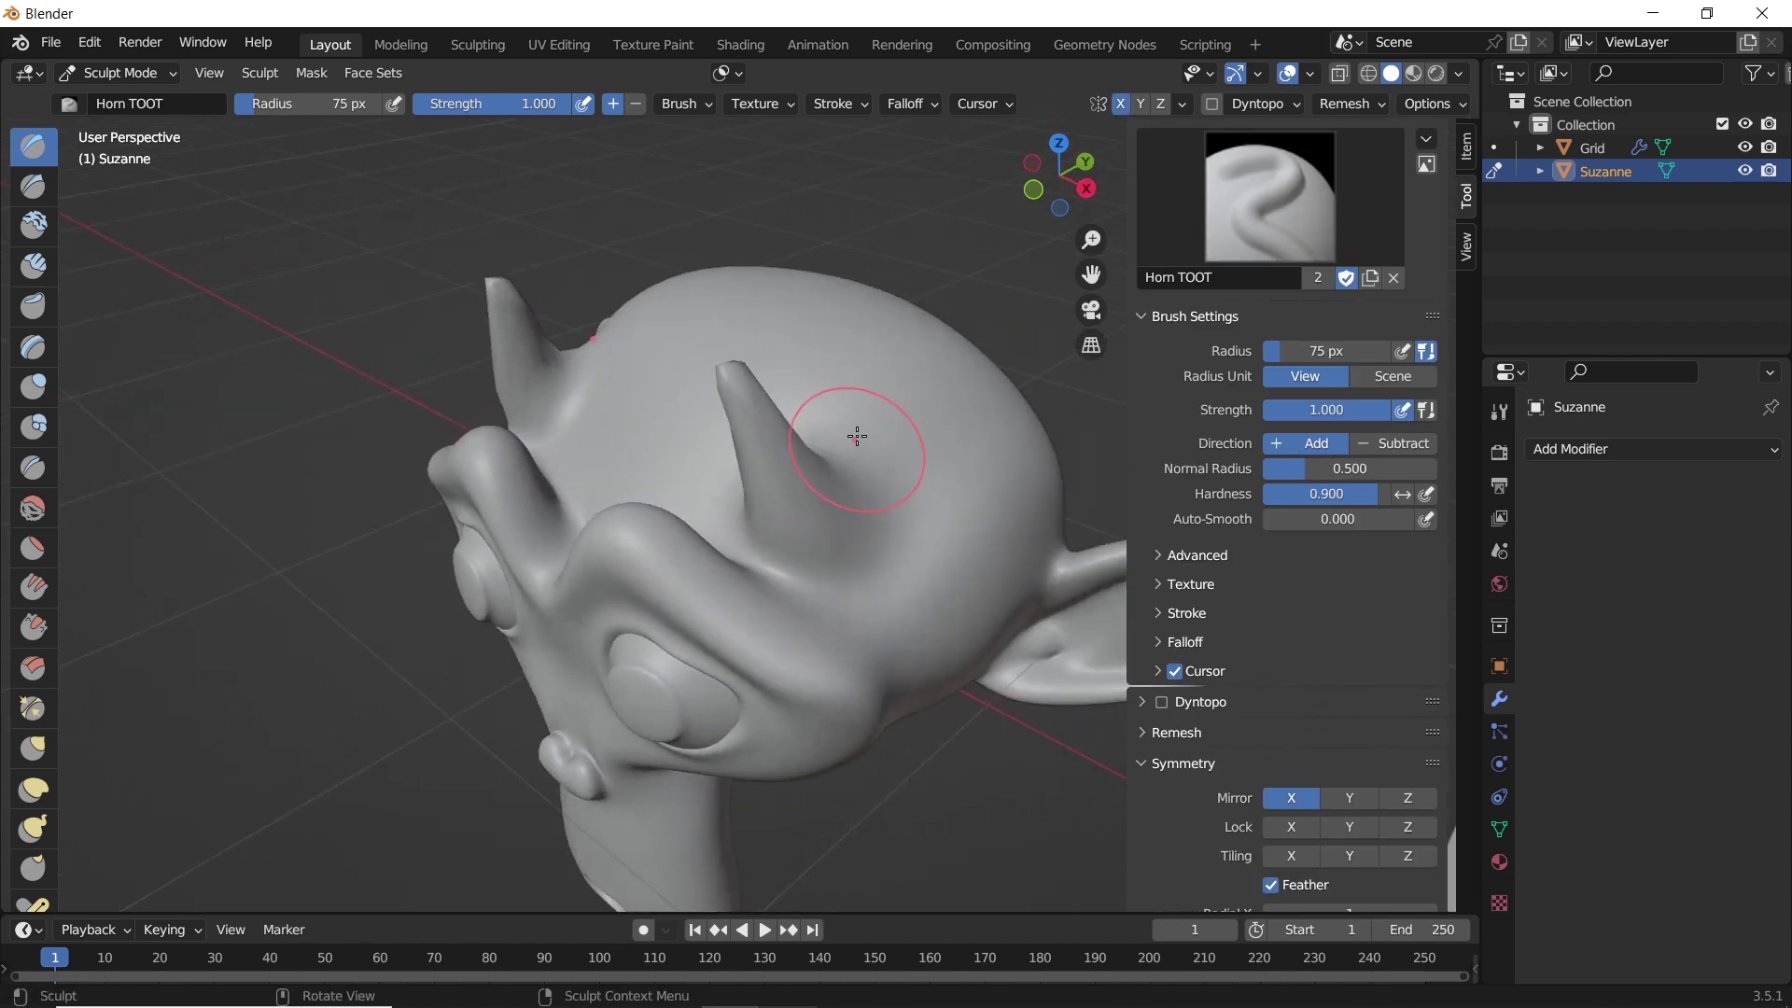
left_click_drag(696, 476, 696, 421)
middle_click_drag(700, 448, 728, 533)
- Hide the original Grid horn plane in the Outliner
left_click_drag(686, 371, 686, 315)
scroll(721, 555, "up", 2)
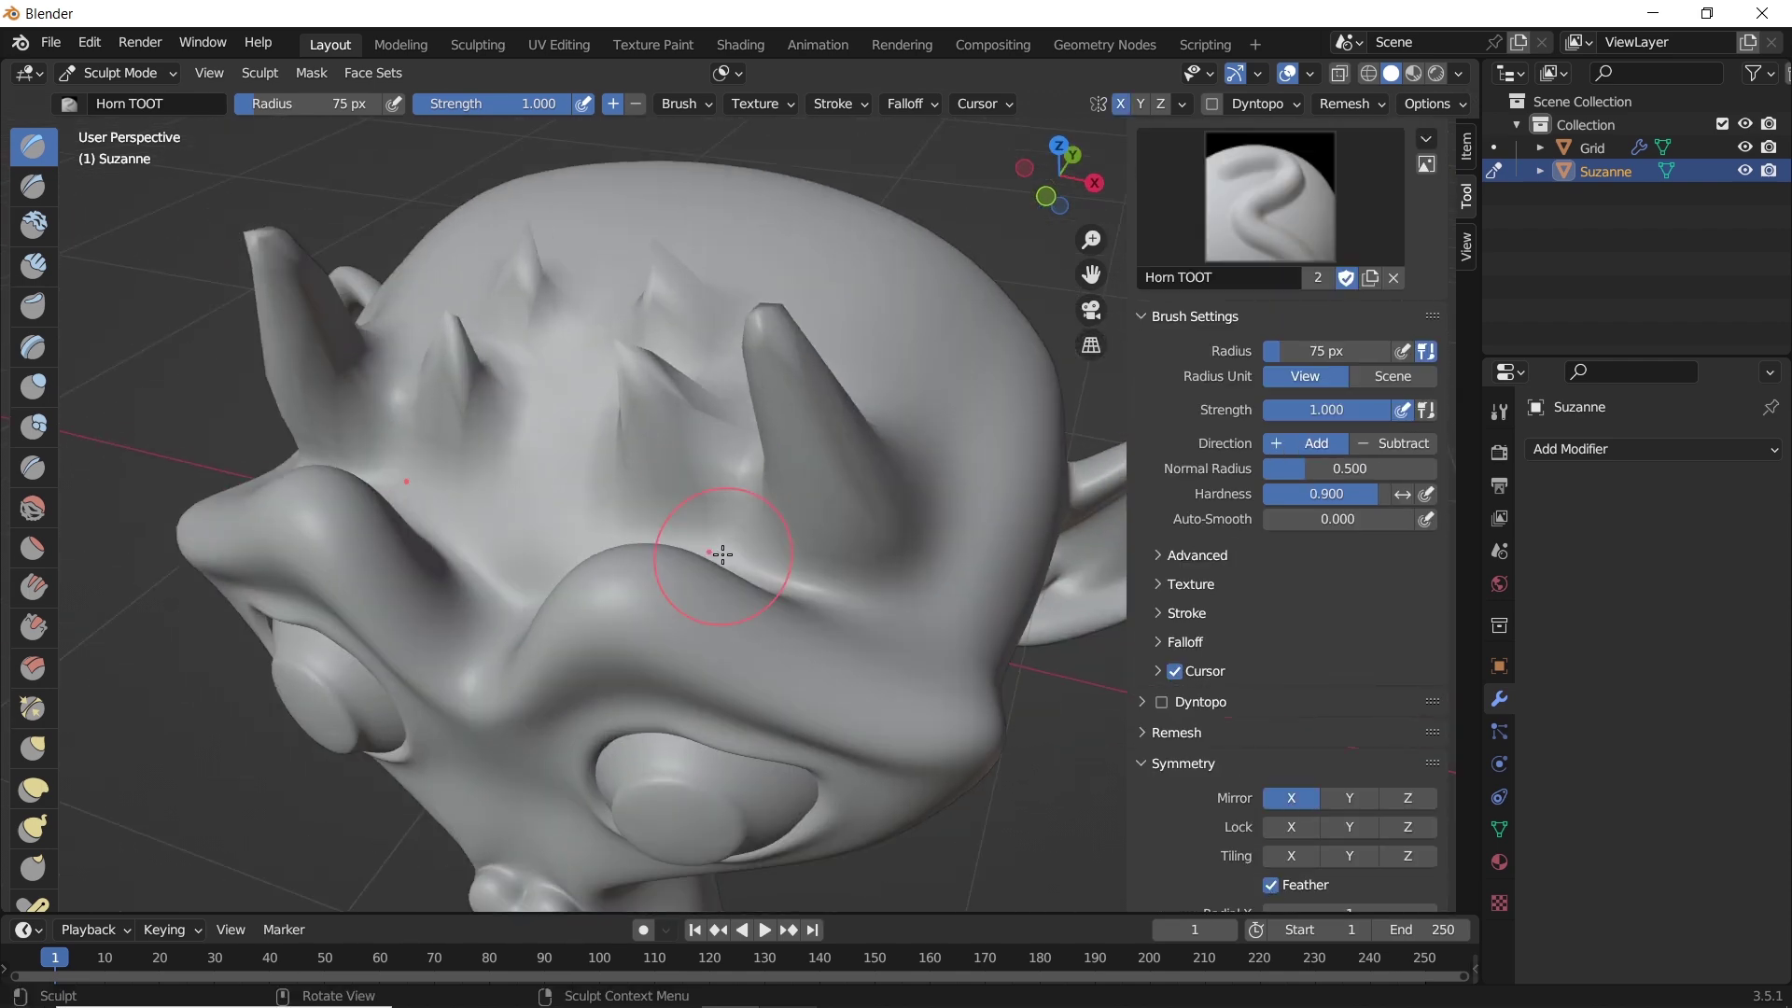
scroll(721, 554, "down", 3)
middle_click_drag(721, 554, 868, 463)
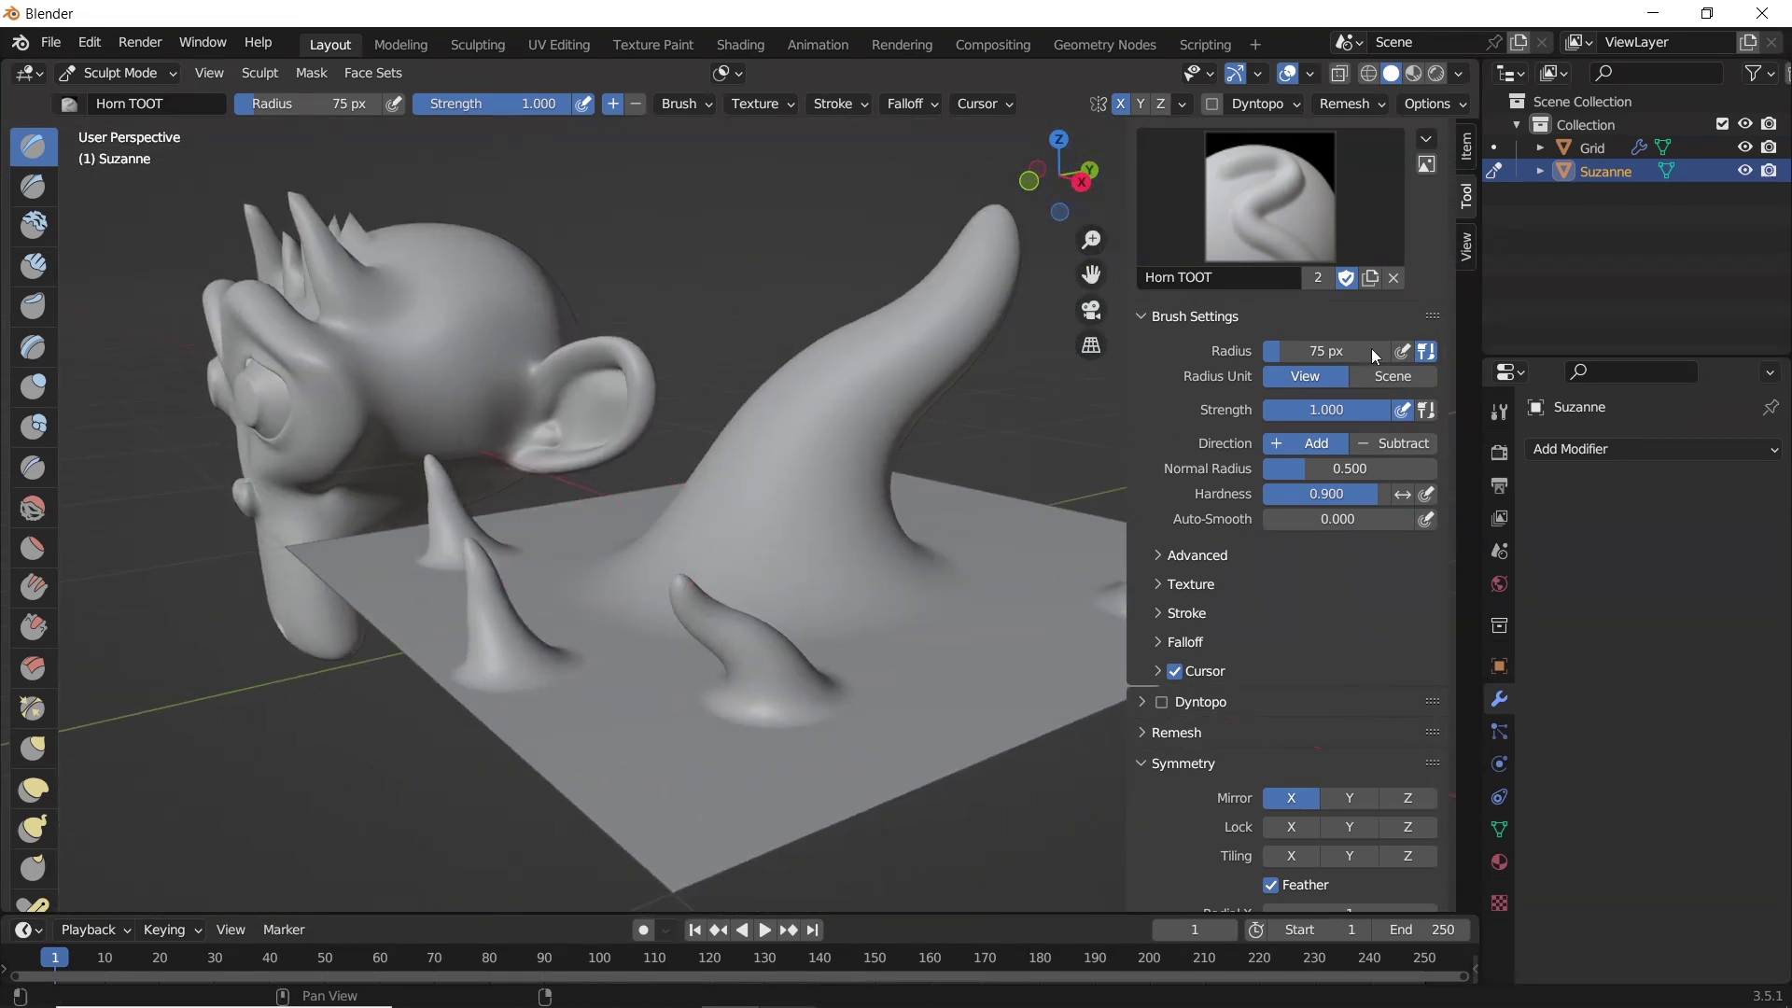
left_click(1744, 148)
scroll(1356, 596, "down", 8)
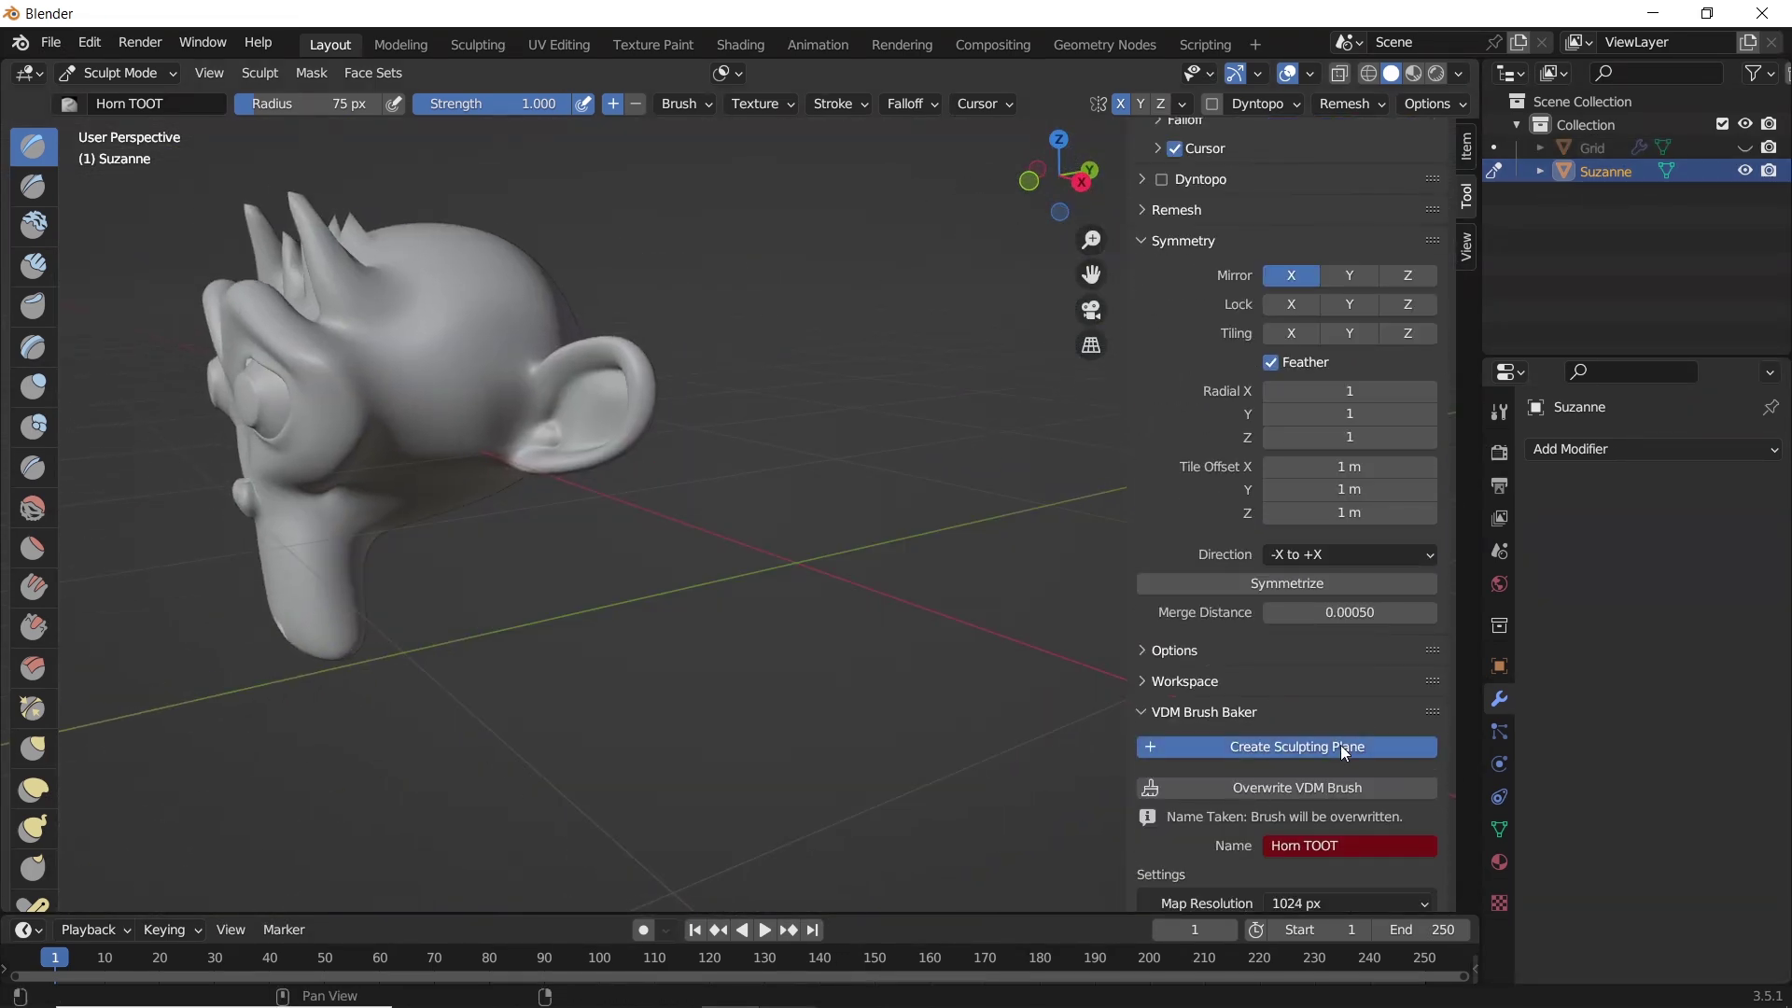
- Add a new sculpting plane, enter Sculpt Mode, and carve a mirrored pointed groove with Draw Sharp
left_click(1339, 746)
left_click(127, 71)
left_click(138, 141)
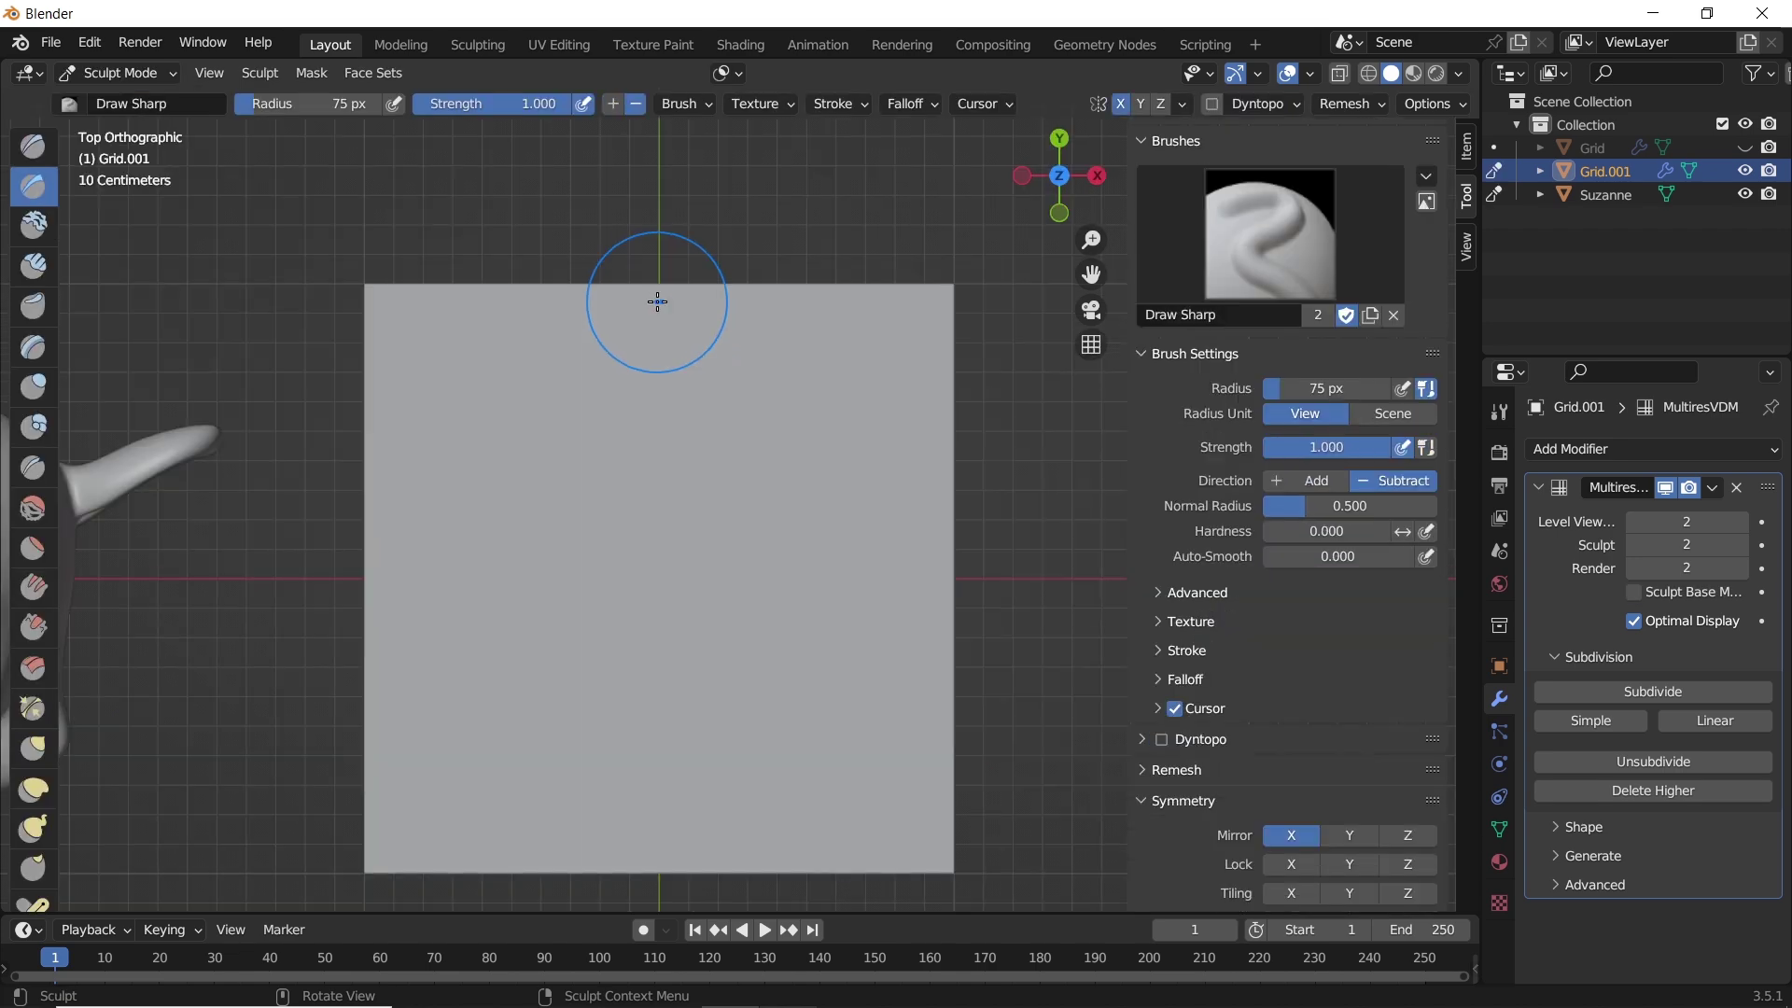
mouse_move(658, 301)
left_mouse_down()
mouse_move(428, 574)
mouse_move(659, 869)
left_mouse_up()
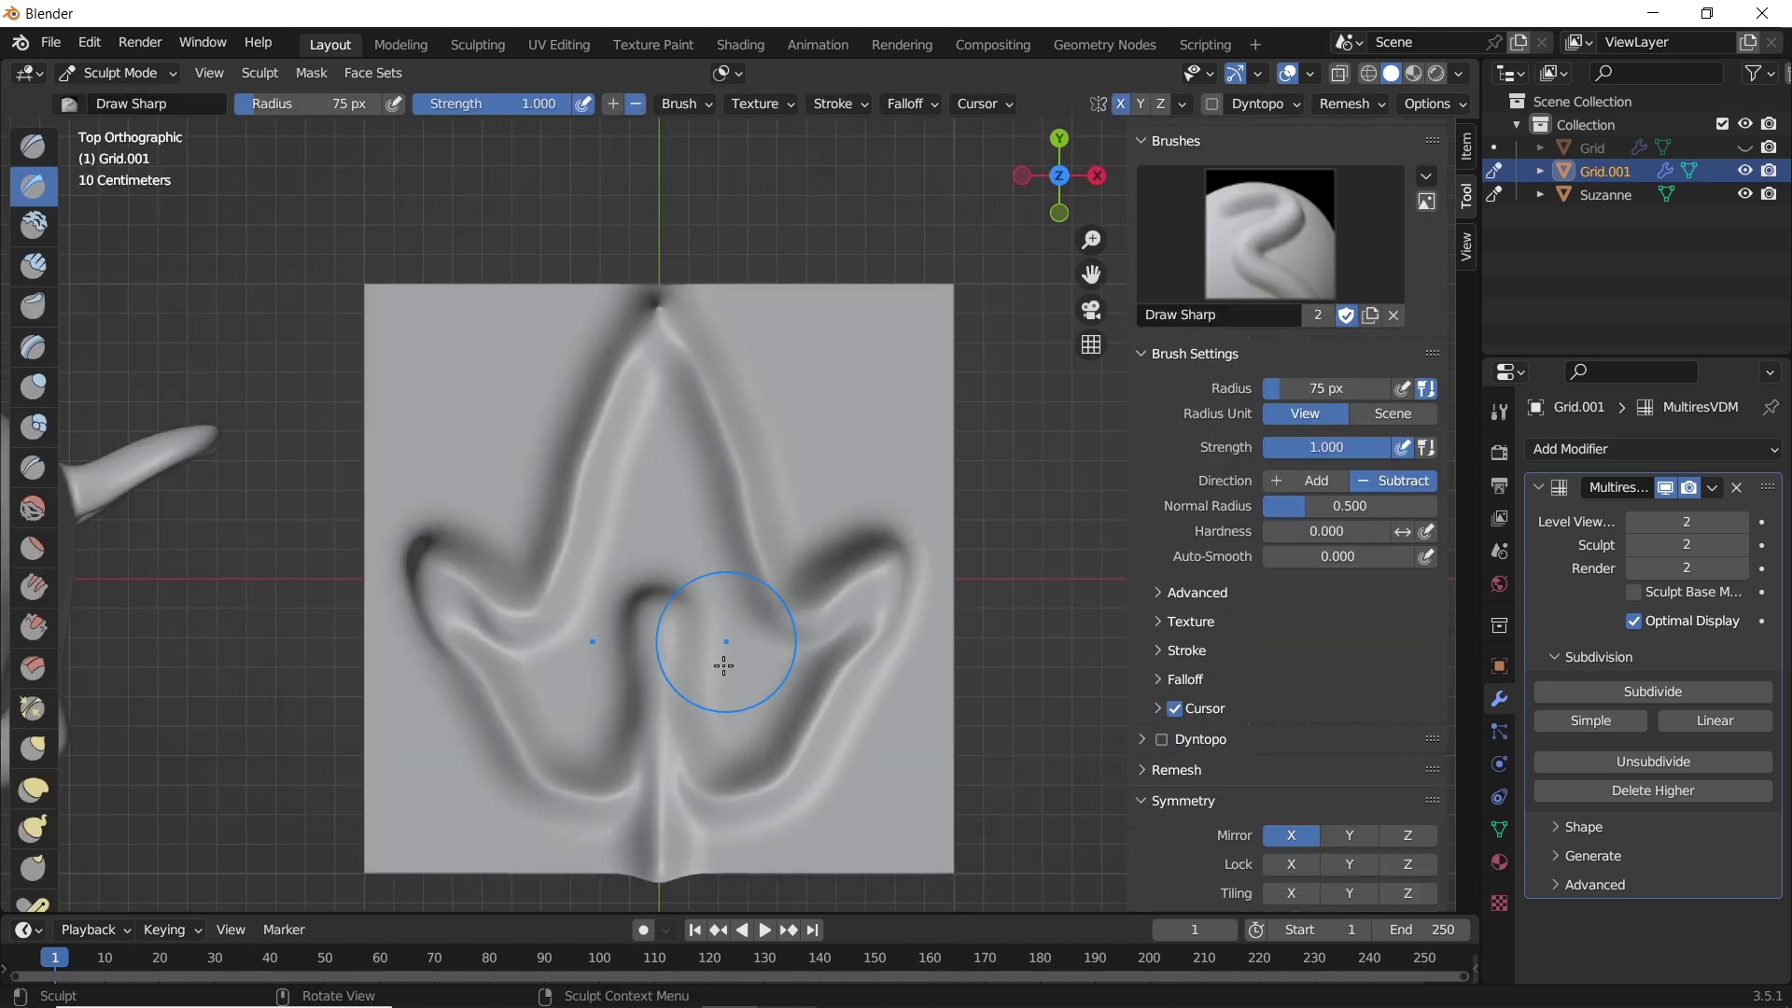
scroll(1363, 695, "down", 10)
left_click(1387, 714)
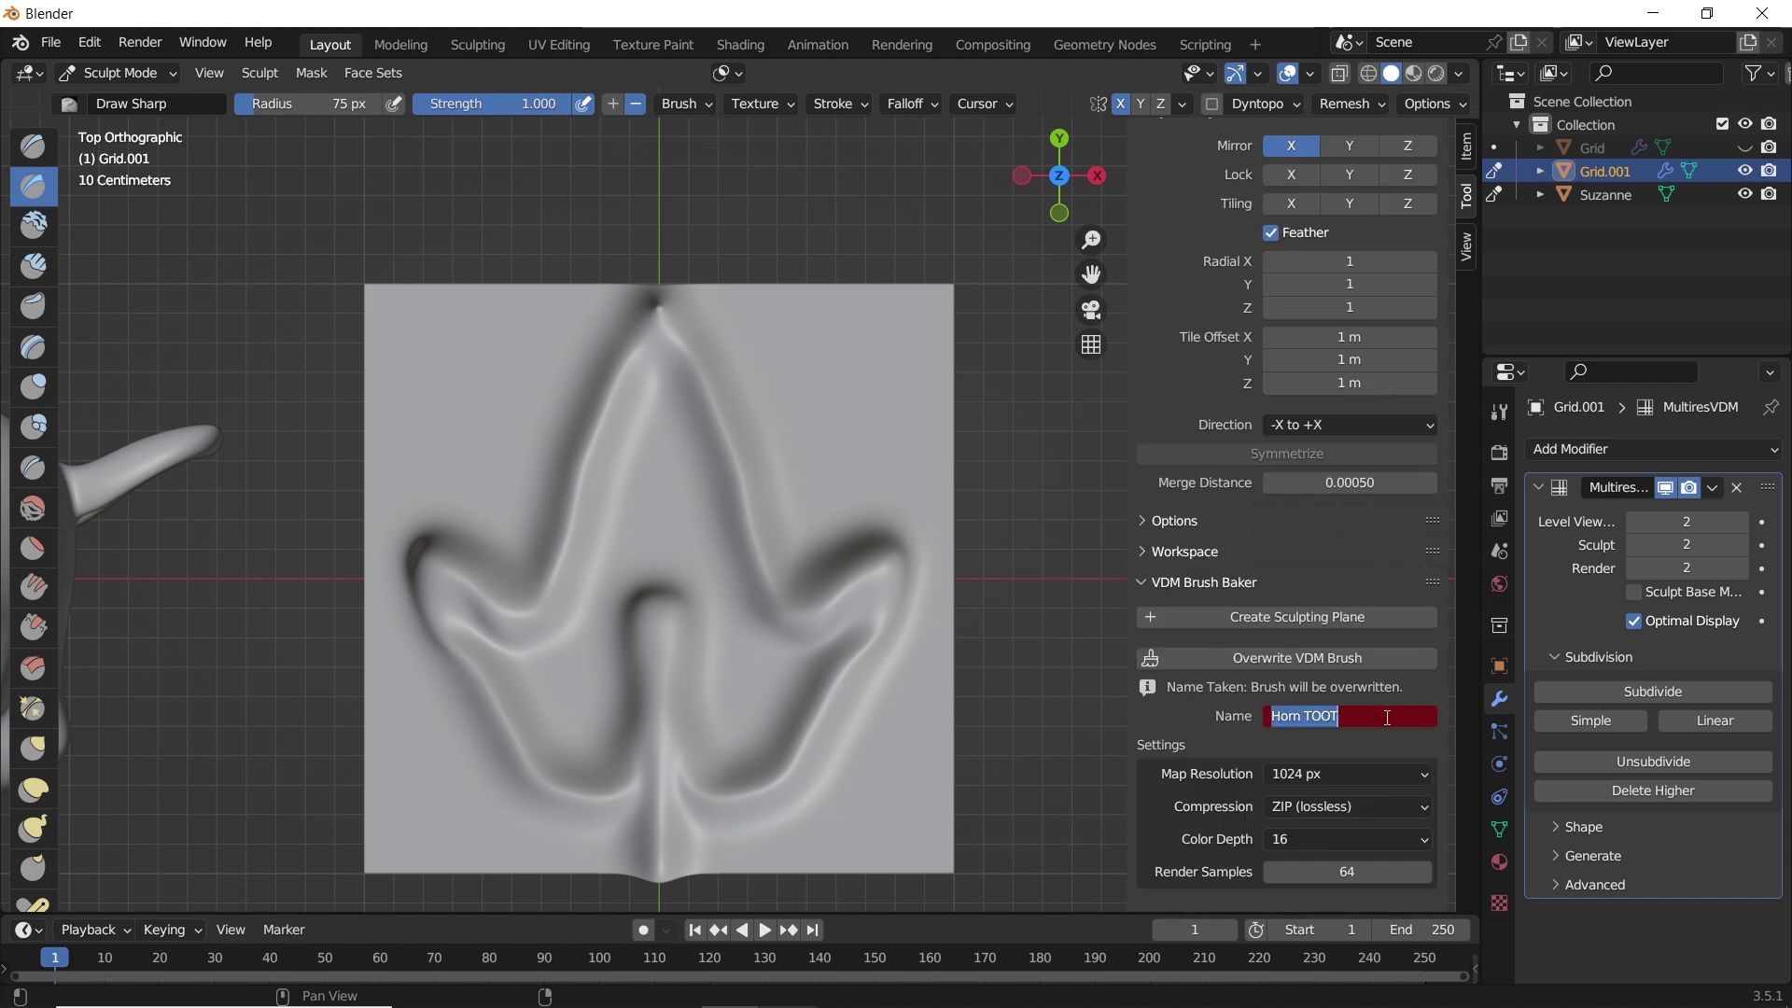